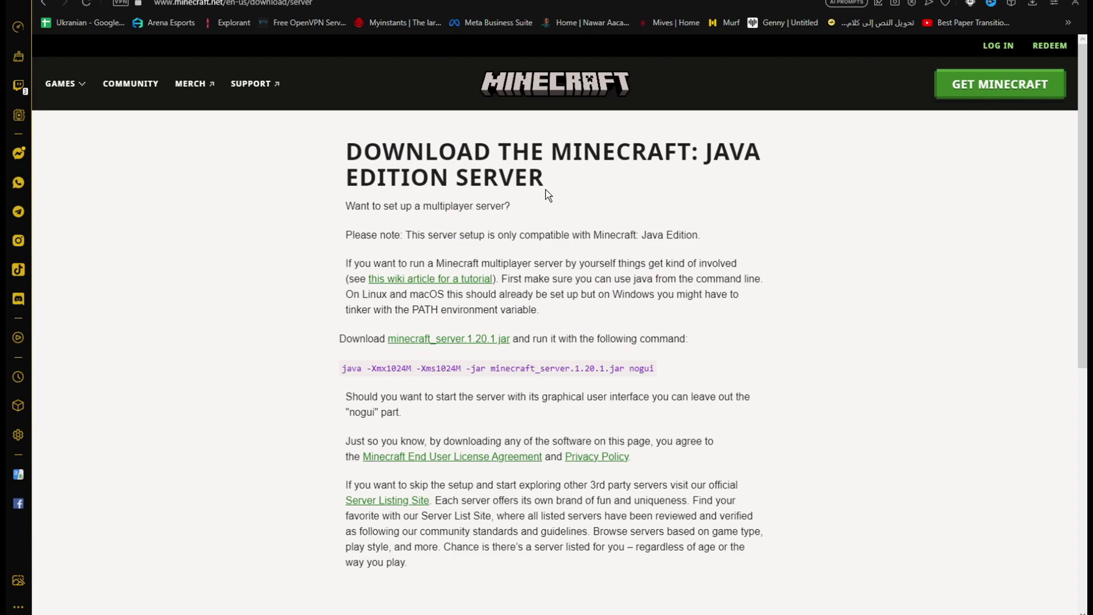
Step: Download minecraft_server.1.20.1.jar from the Minecraft: Java Edition server page
drag(337, 160, 762, 158)
click(787, 185)
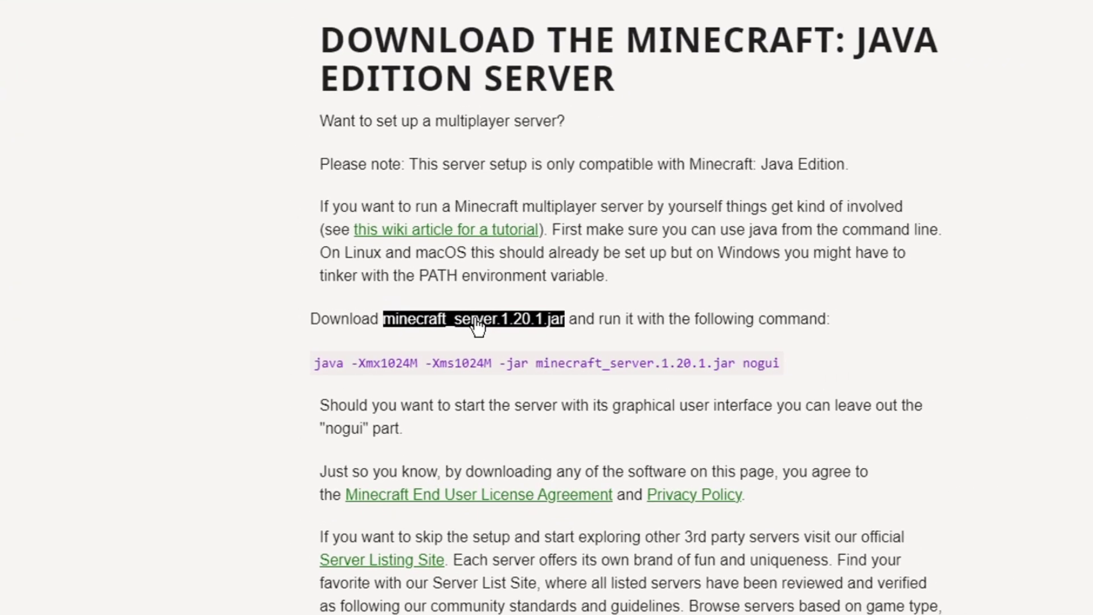
click(460, 340)
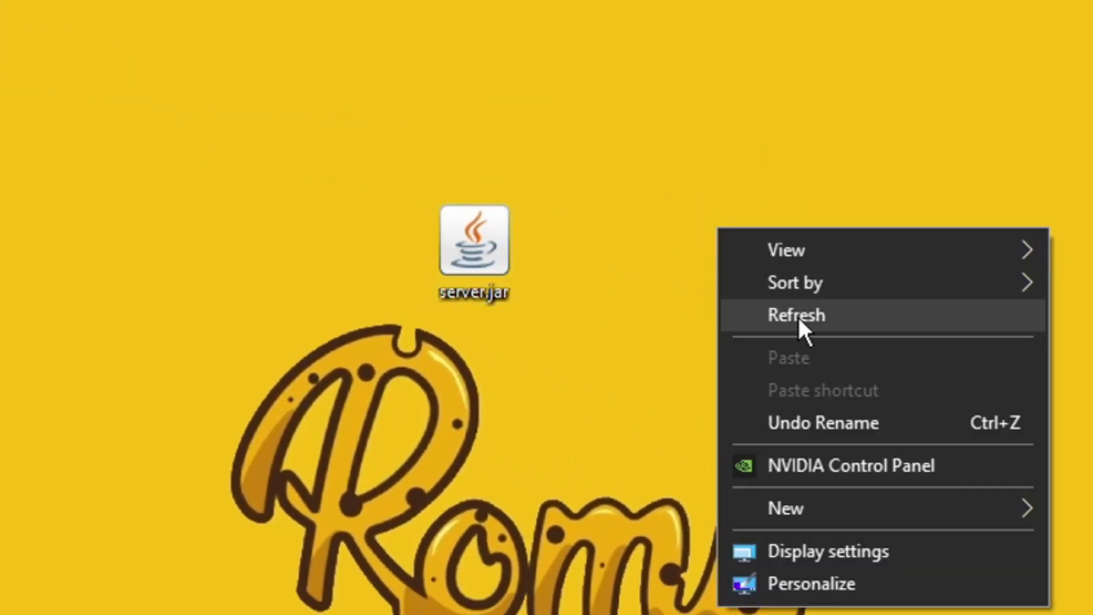
Step: Create a new folder on the desktop named "Minecraft server"
mouse_move(1042, 552)
click(829, 364)
text(Minecraft server)
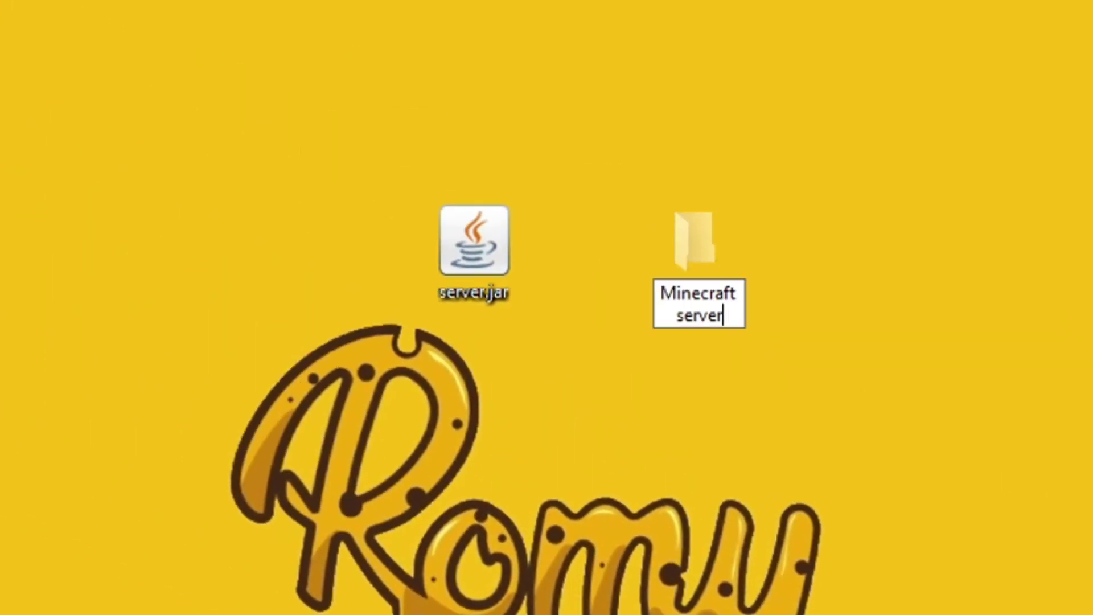
key(Return)
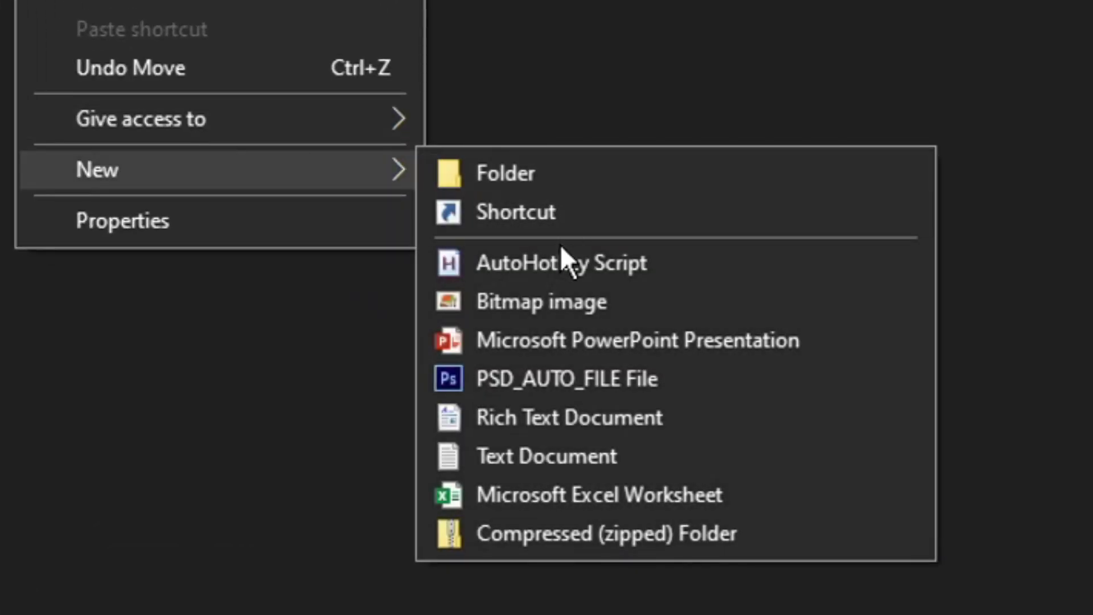
Step: Create a text document with the default name in the Minecraft server folder and open it
click(520, 449)
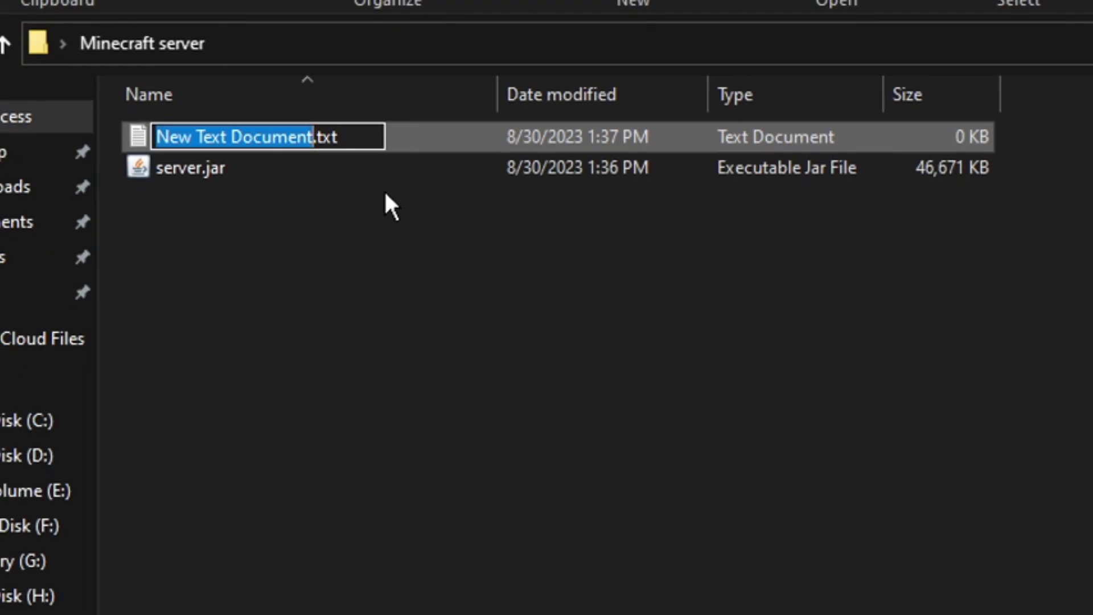
key(Return)
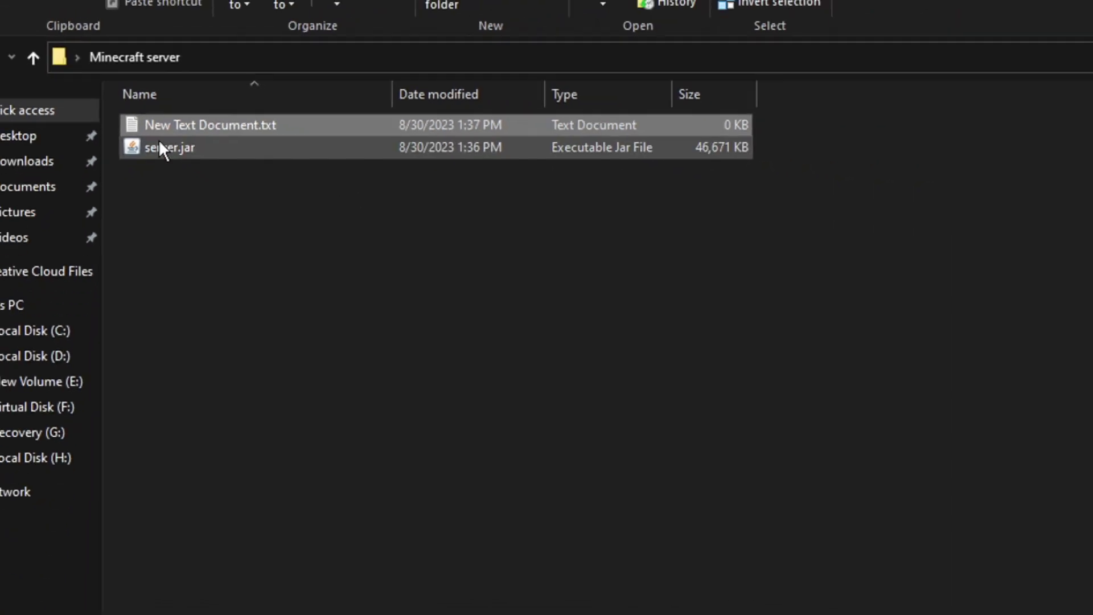
double_click(183, 138)
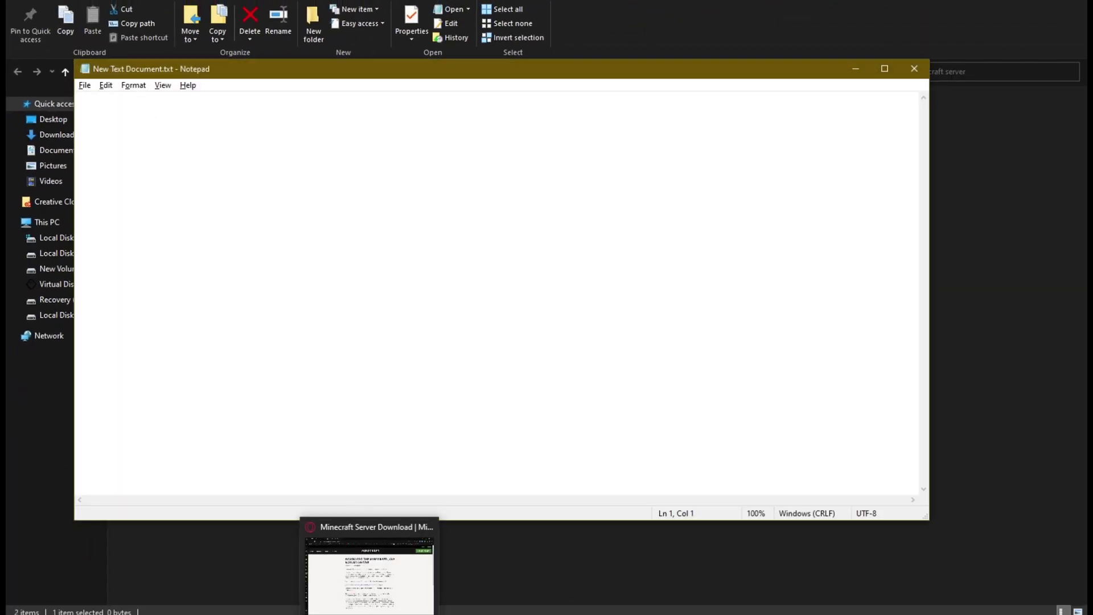
Step: Copy the java launch command from the Minecraft server download page into the empty text document
click(370, 563)
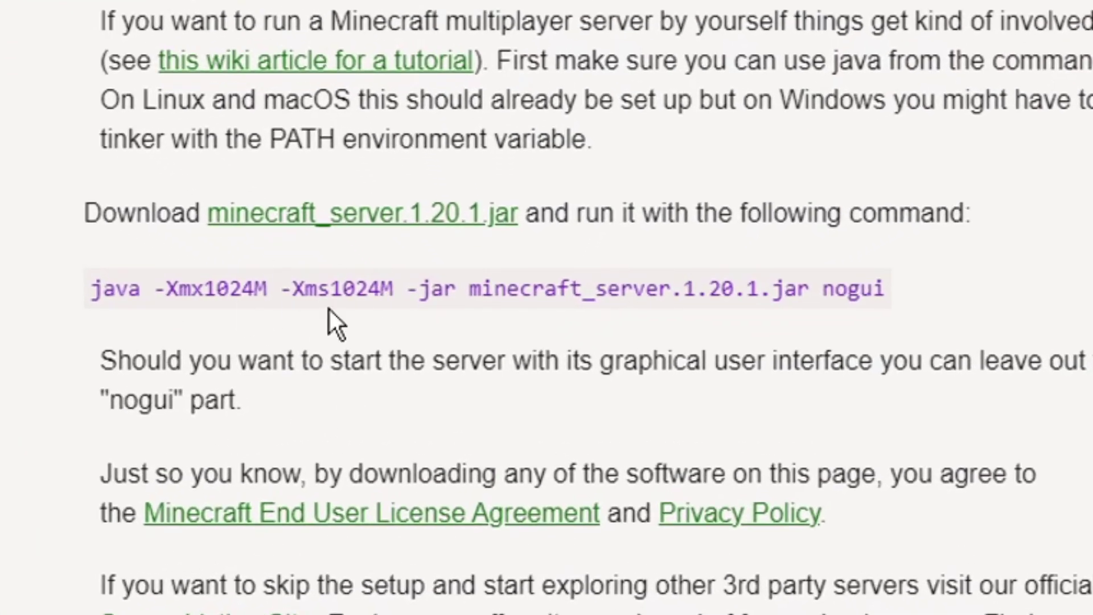
drag(91, 289, 891, 291)
key(ctrl+c)
key(alt+Tab)
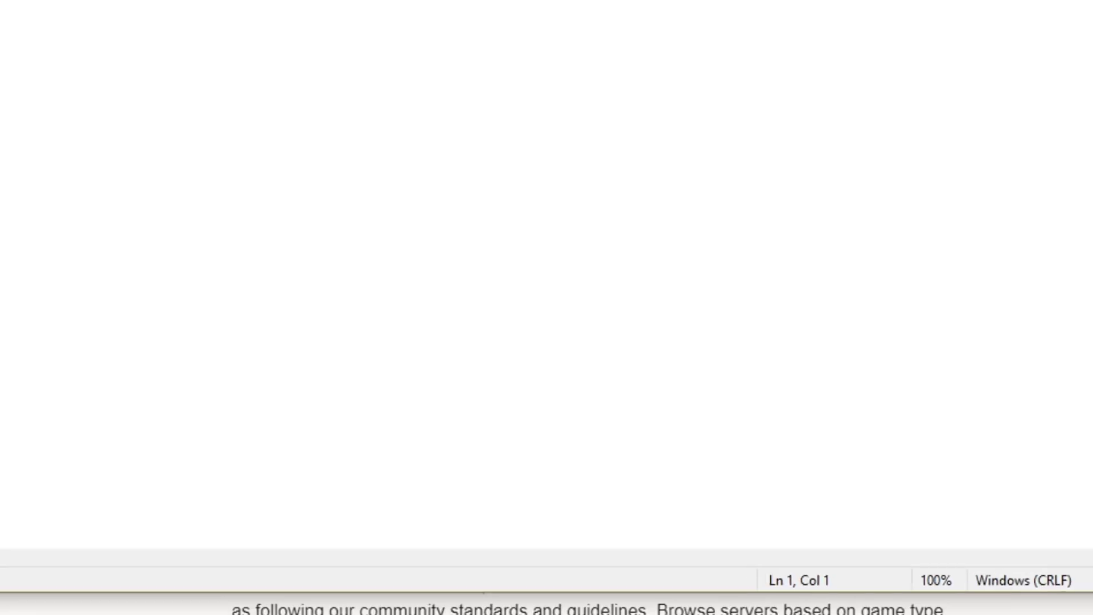
key(ctrl+v)
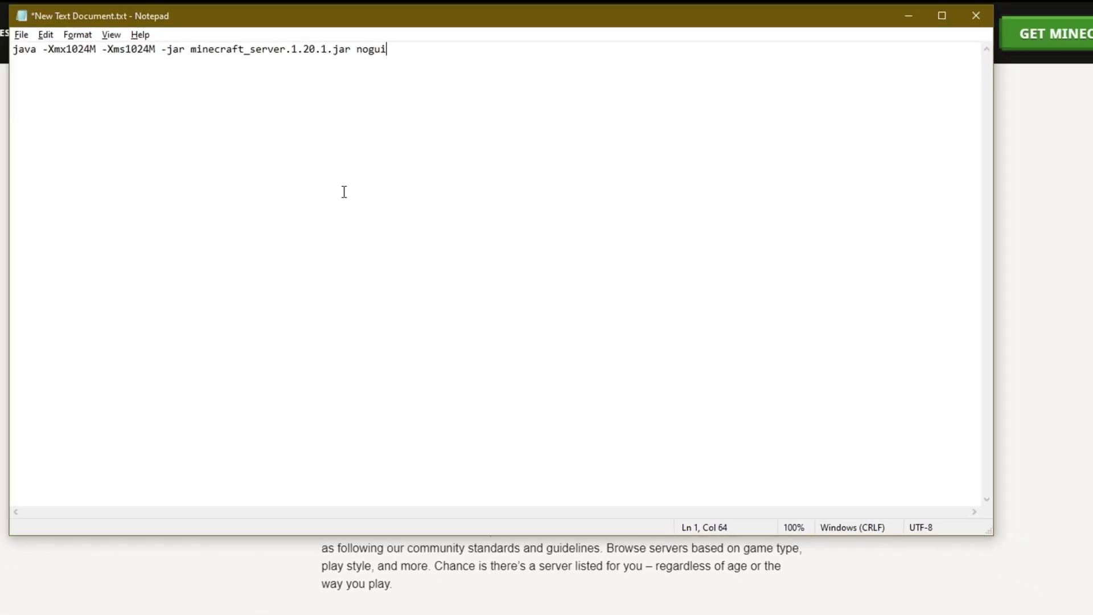
drag(402, 100, 78, 103)
click(103, 145)
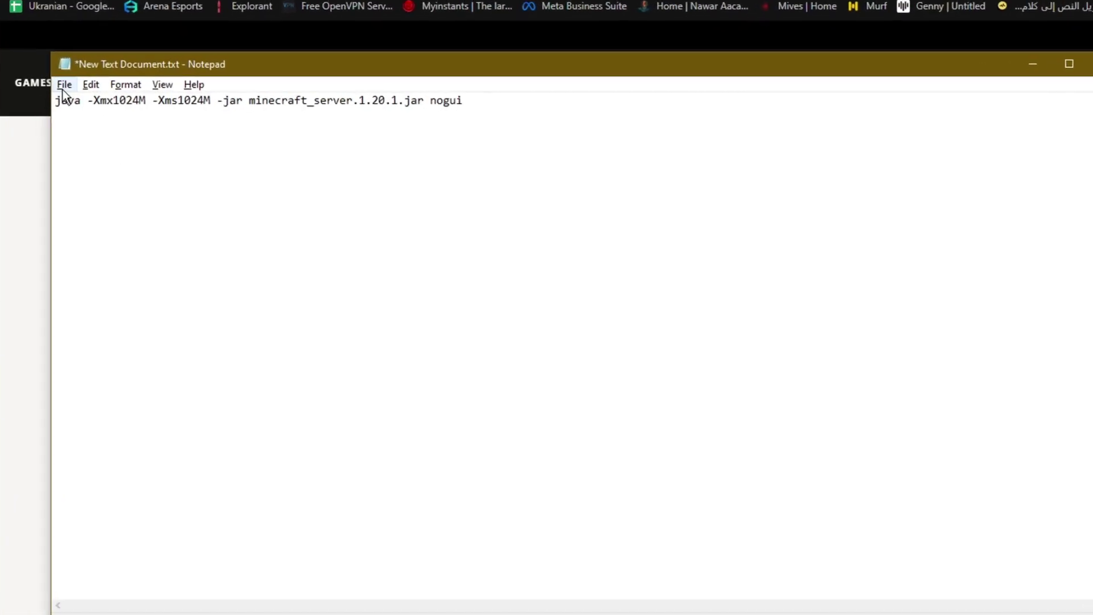
Step: Save the launch command as Start.bat in the Minecraft server folder
click(63, 91)
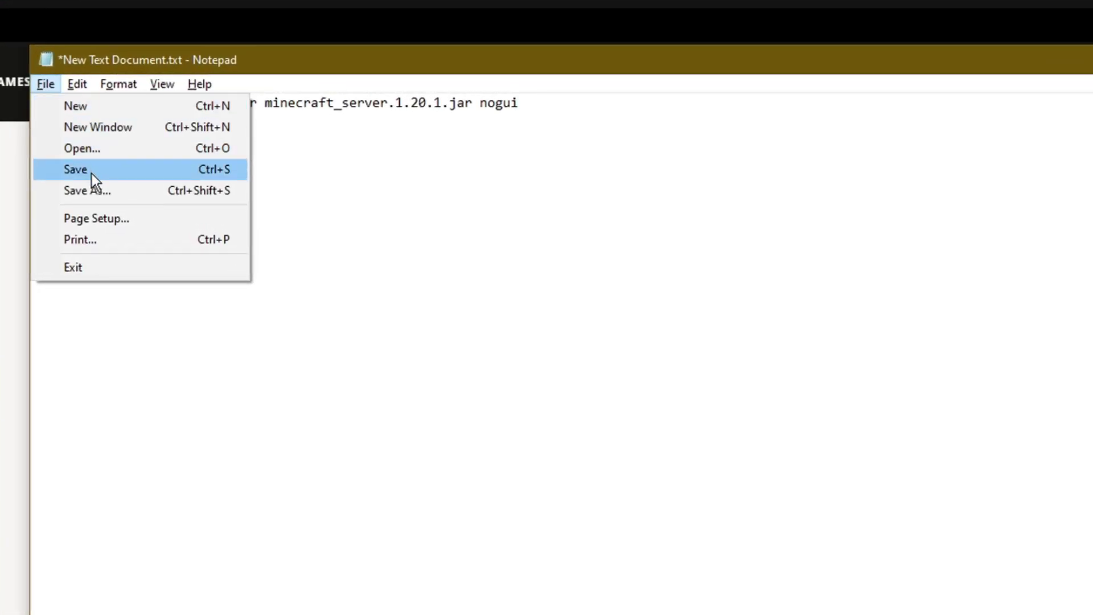
click(82, 176)
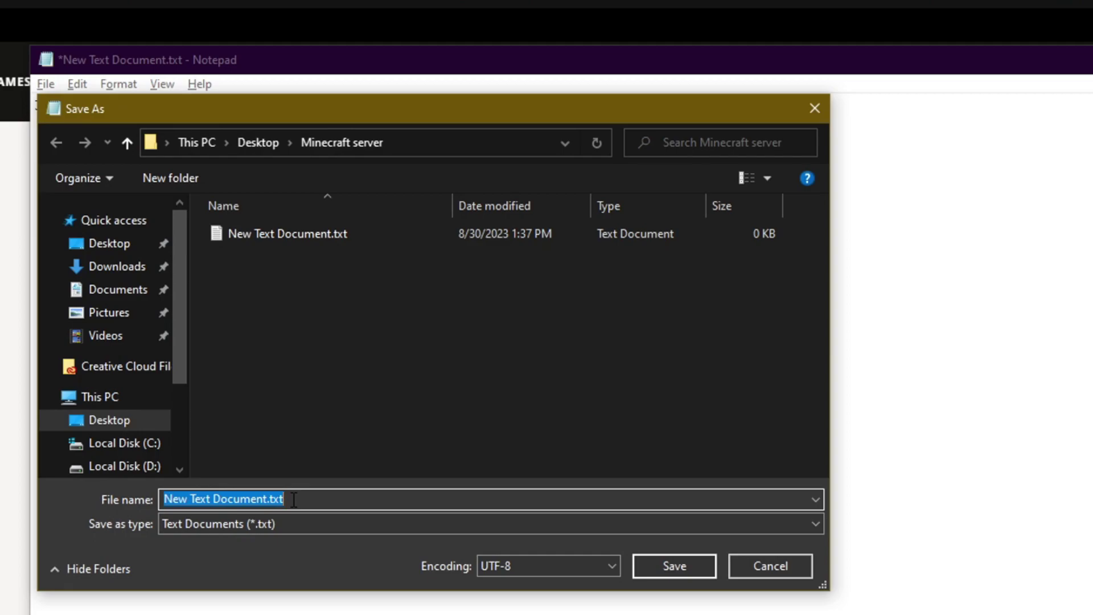
text(S)
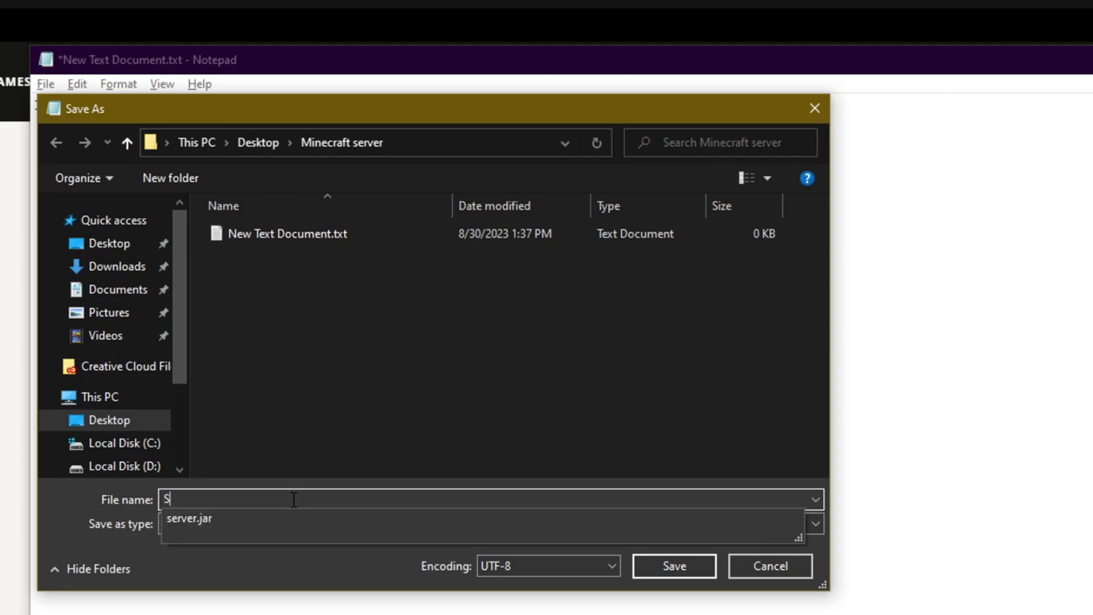
text(tart.b)
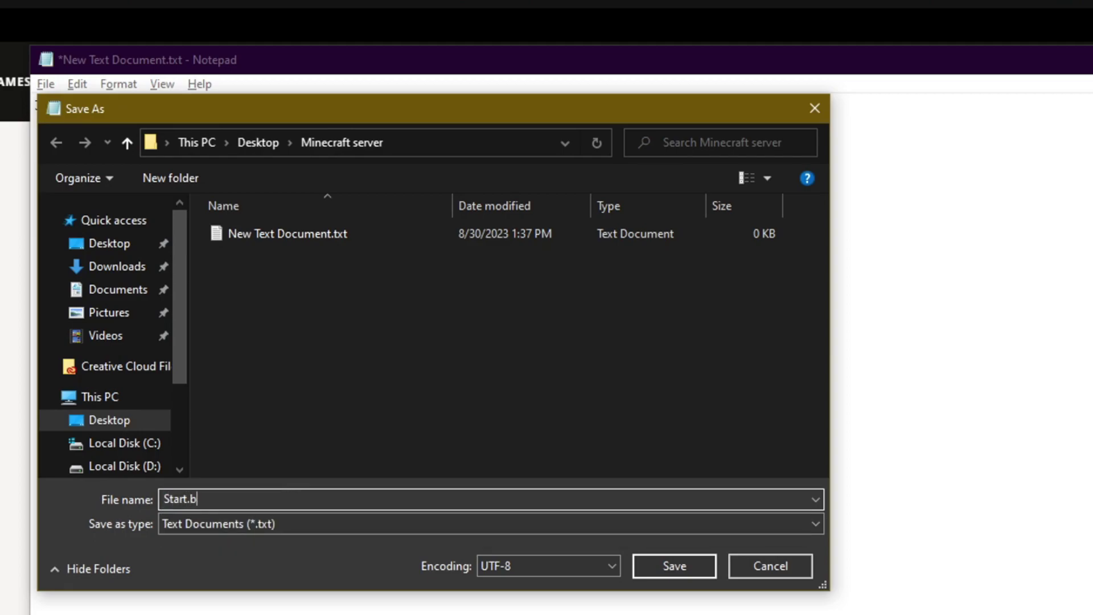
text(at)
click(674, 566)
Step: In Start.bat, replace minecraft_server.1.20.1 with server so the launch command points to server.jar
drag(434, 91, 538, 155)
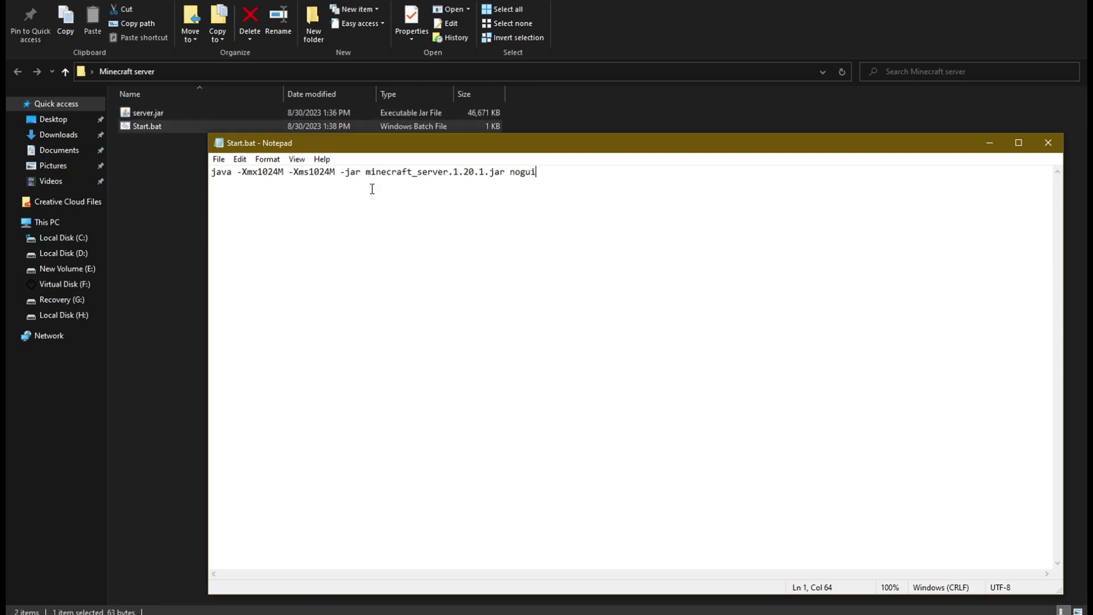
drag(366, 172, 487, 173)
text(server)
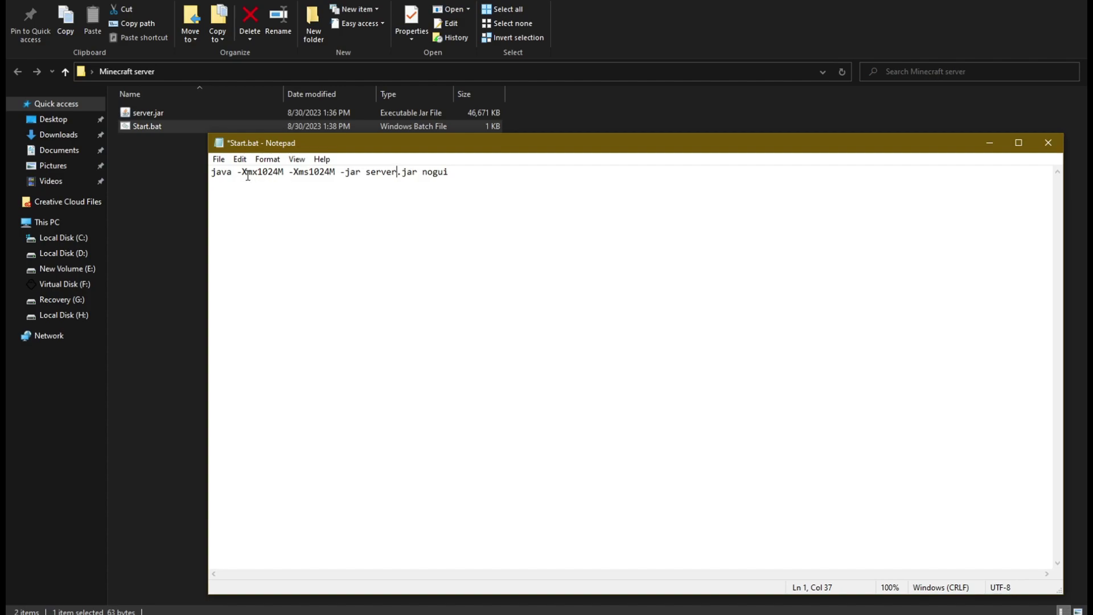
Step: Check the computer's total installed memory in Task Manager
click(277, 176)
right_click(535, 614)
click(563, 582)
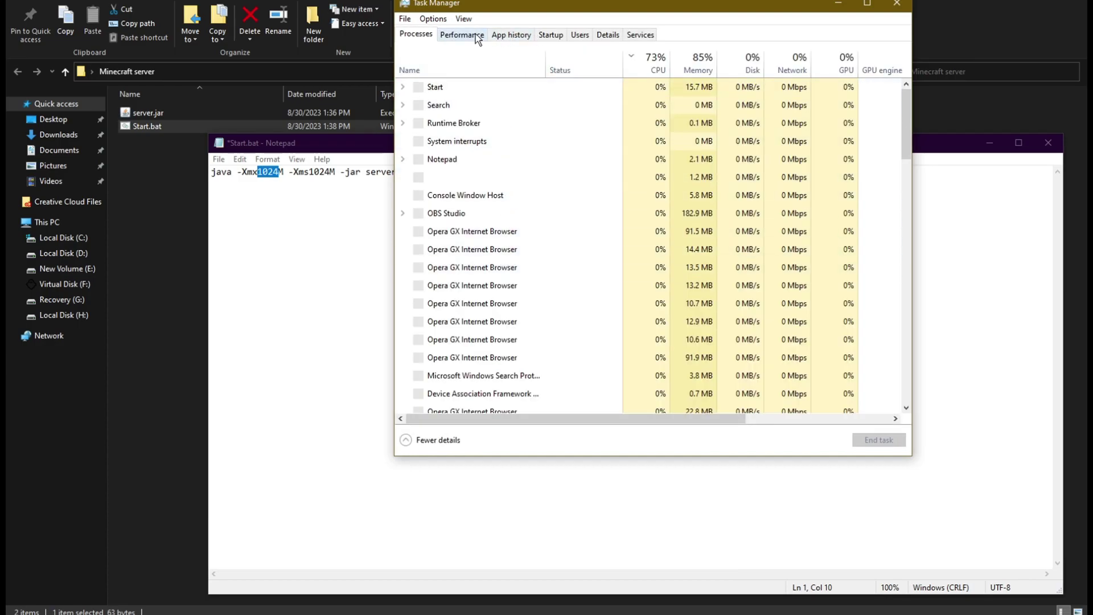
click(475, 35)
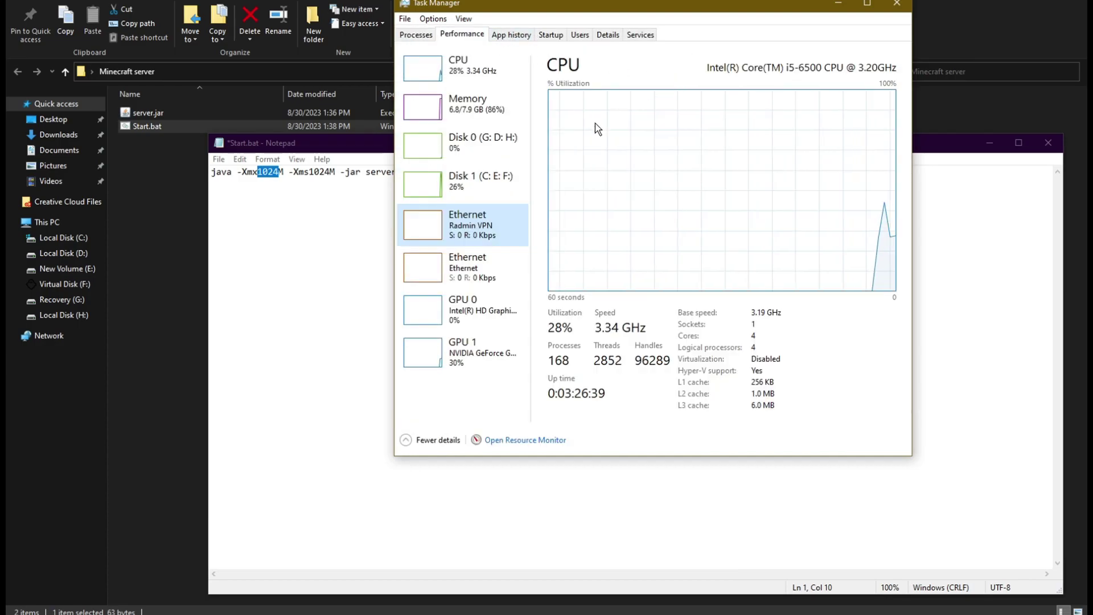
click(479, 112)
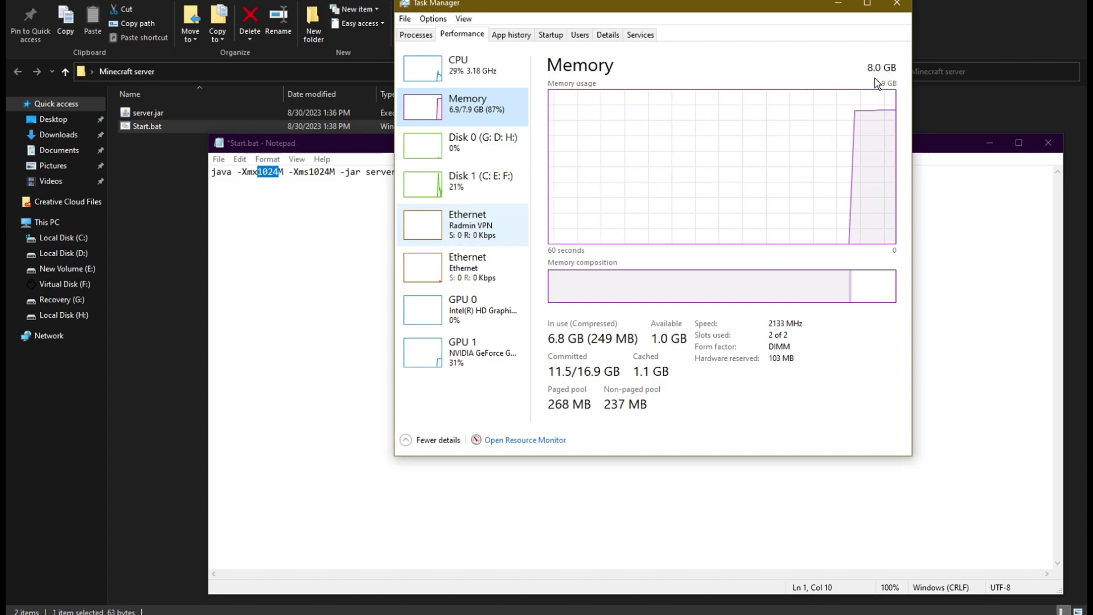
Step: Set the -Xmx maximum memory value in the launch command to 2048M
click(264, 175)
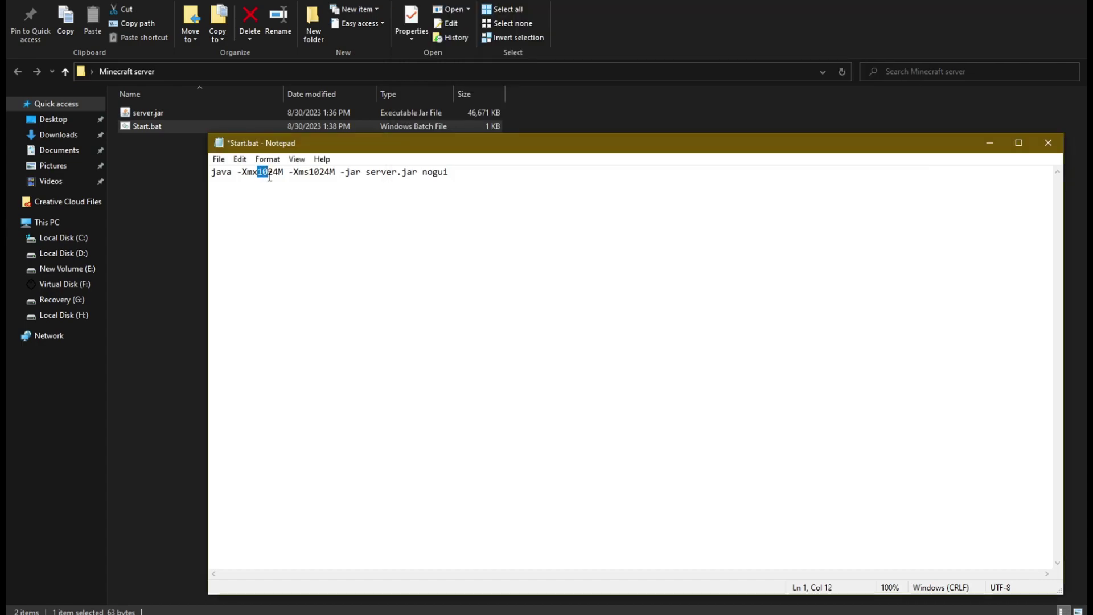
text(2)
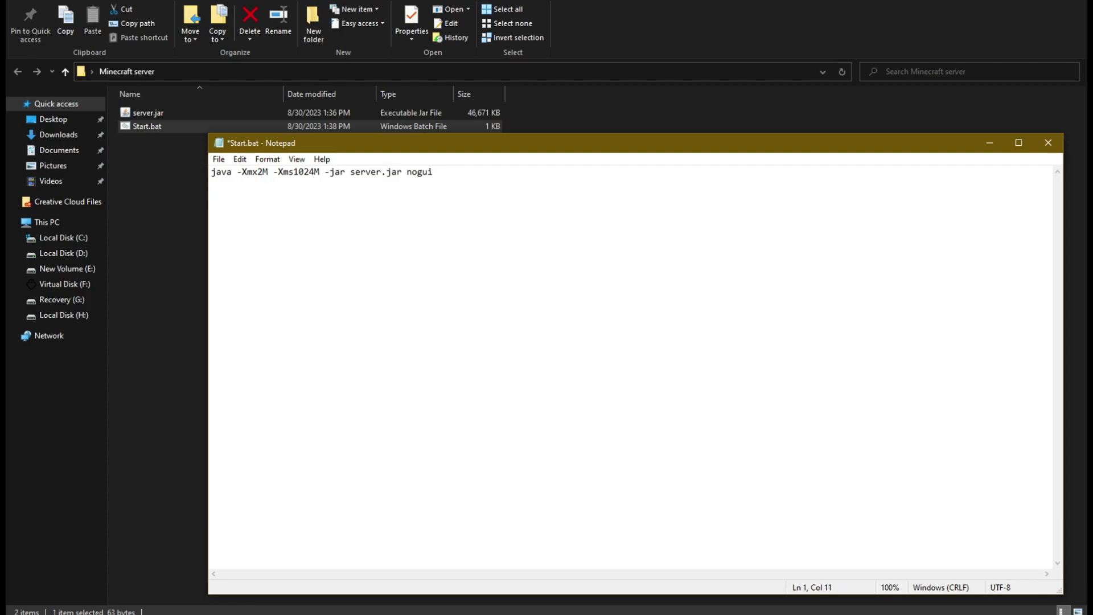
text(048)
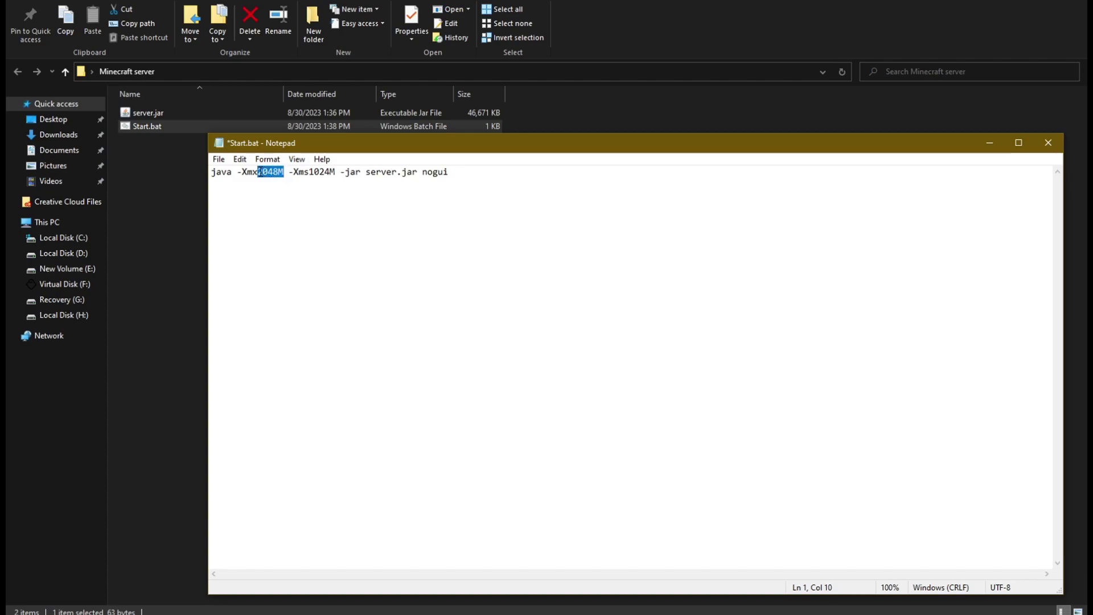
text(2G)
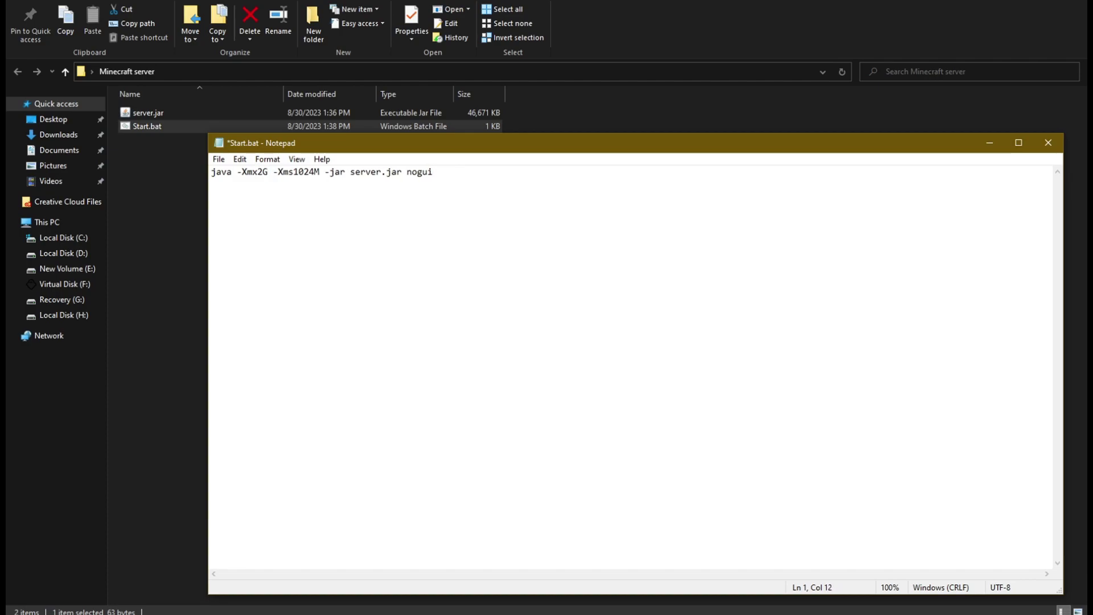
Step: Set the -Xmx maximum memory value to 2G, then save and close Start.bat
click(218, 158)
click(227, 217)
click(1048, 142)
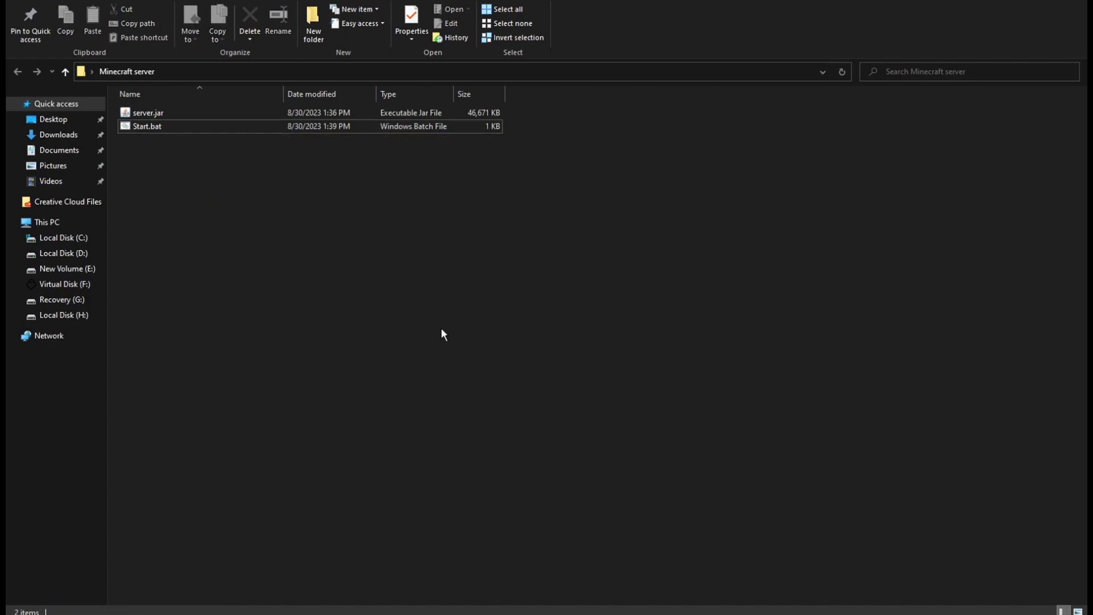
Step: Run Start.bat to generate the server's files and folders
double_click(152, 125)
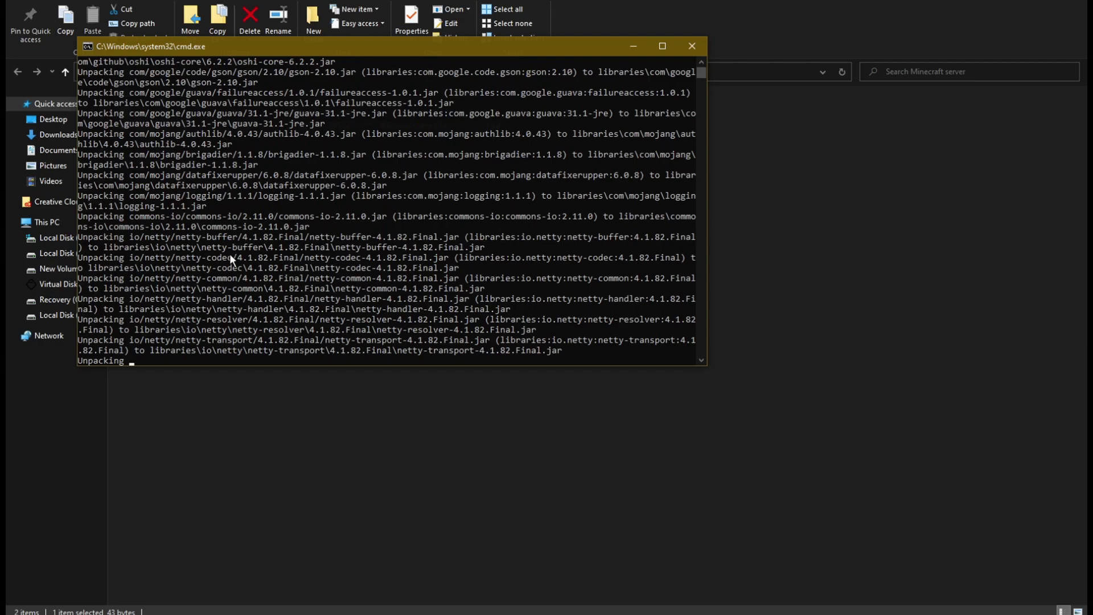
drag(229, 47, 554, 49)
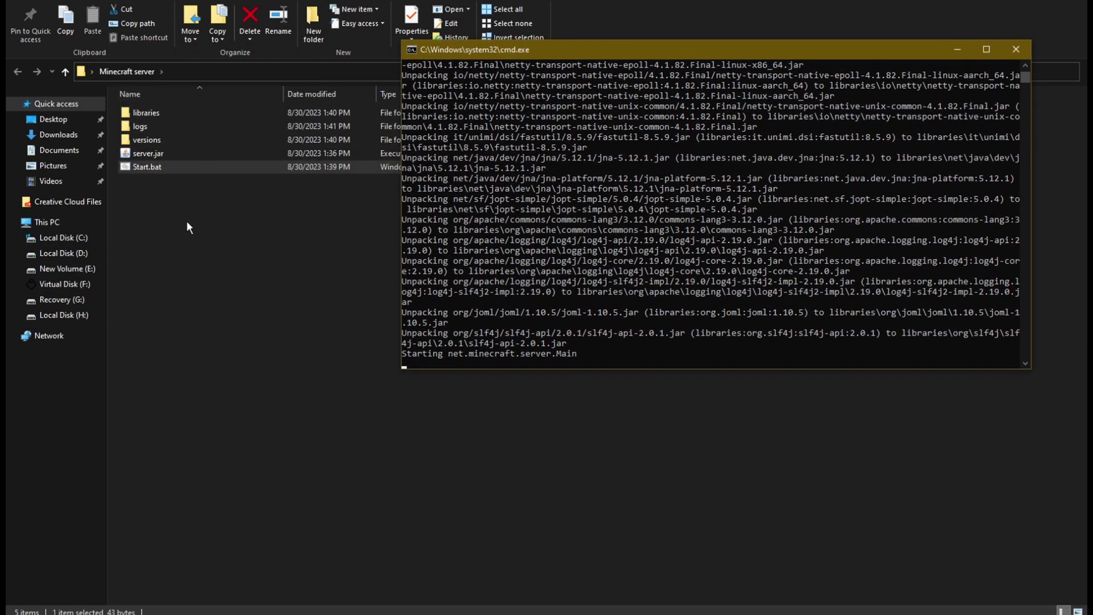
Step: Accept the licence agreement by setting eula=true in eula.txt, then save and close the file
right_click(154, 155)
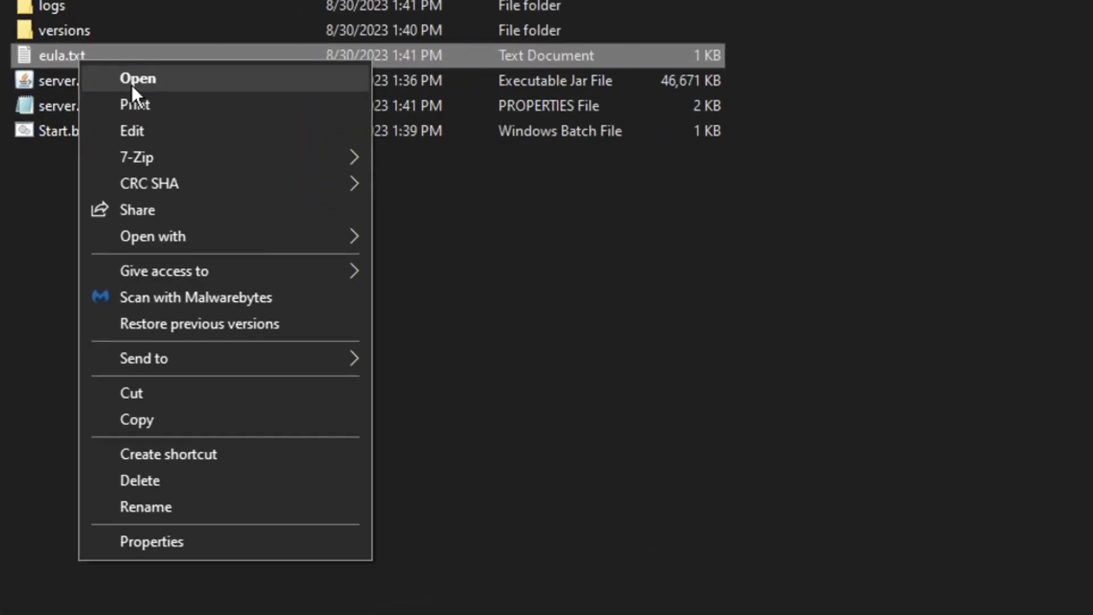
click(131, 84)
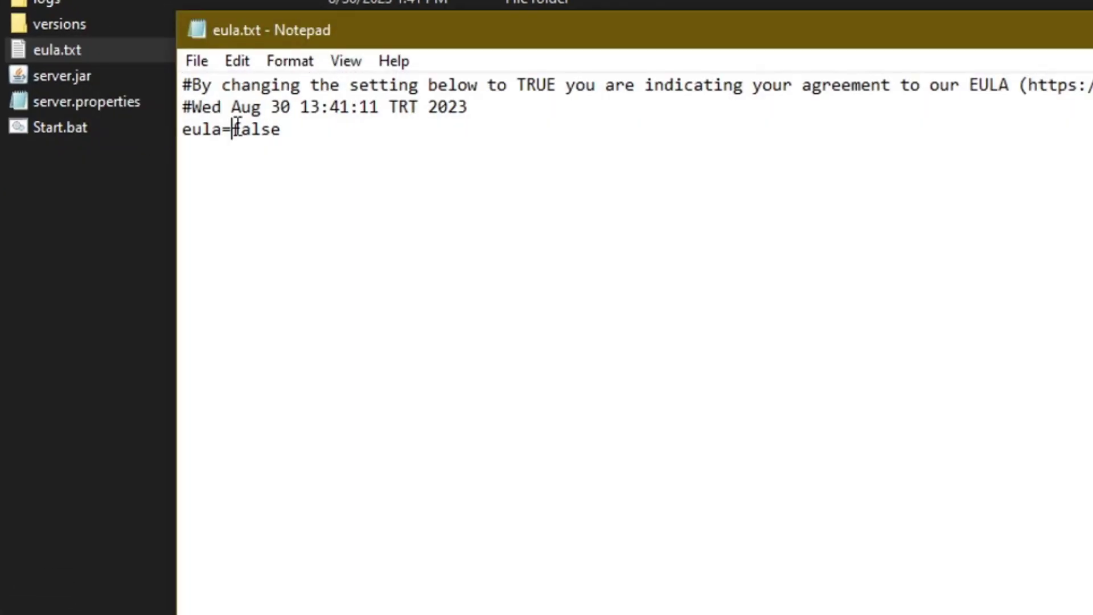
drag(231, 132, 280, 134)
text(treu)
key(BackSpace)
key(BackSpace)
key(BackSpace)
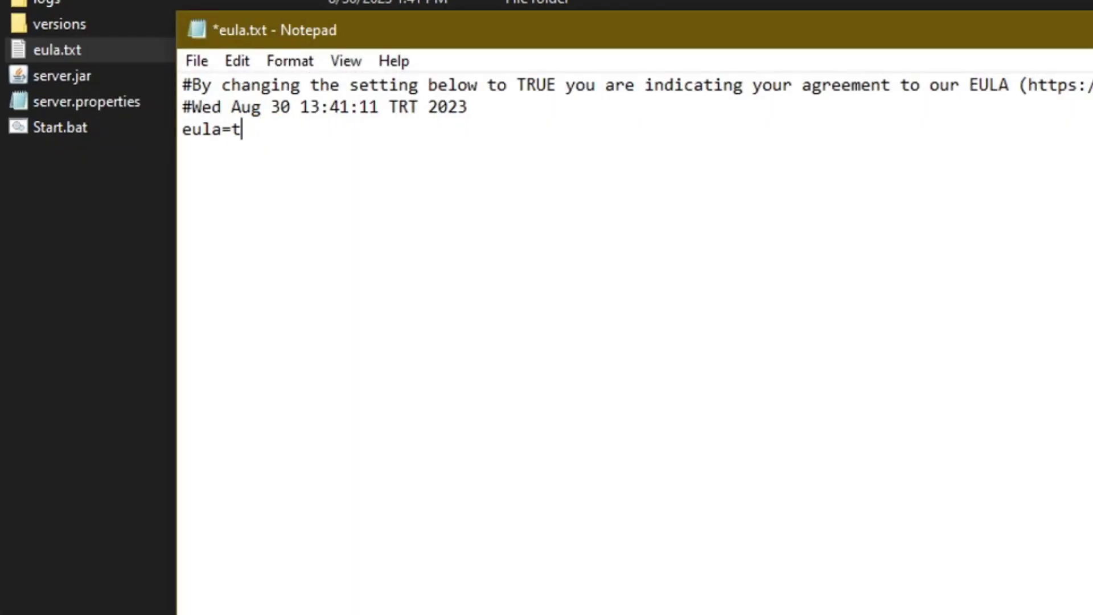
text(rue)
click(198, 62)
click(241, 168)
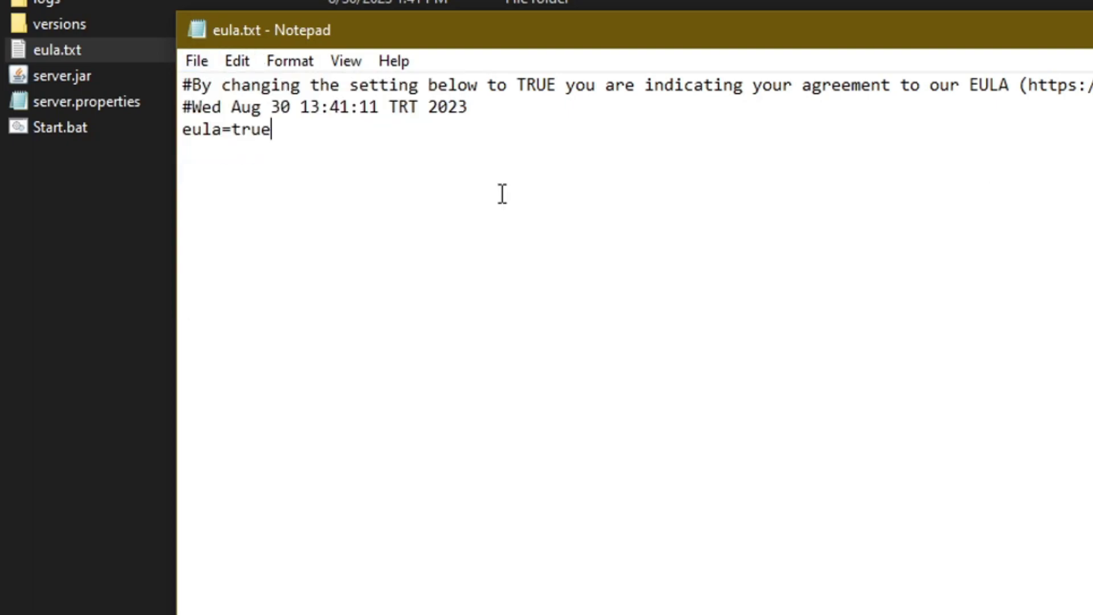
key(alt+F4)
Step: Open server.properties and set the motd line to the owner's name in possessive form followed by "Server"
double_click(60, 106)
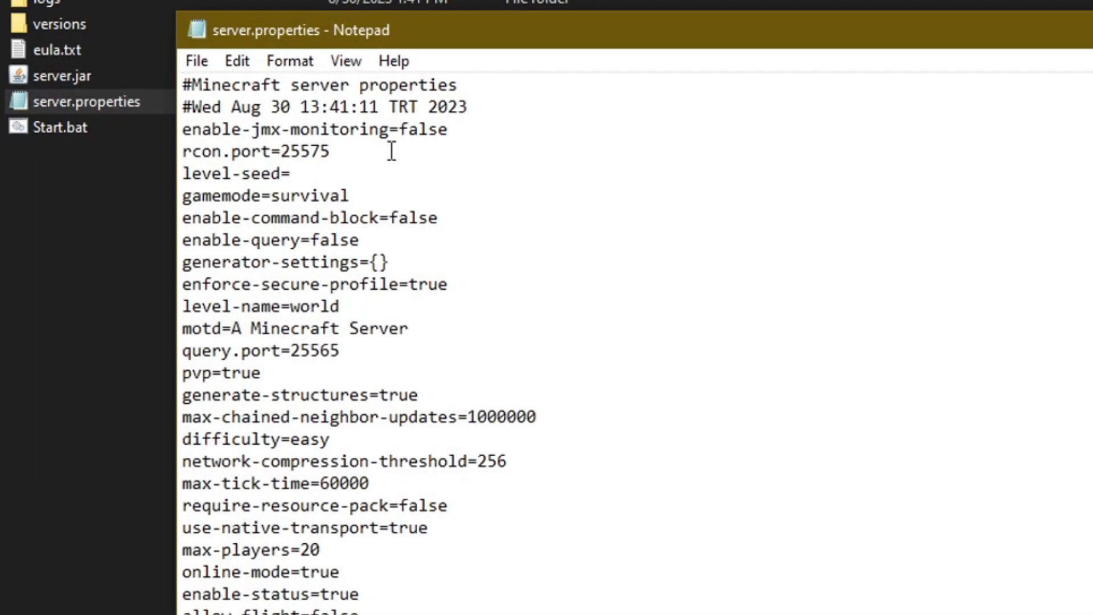
drag(240, 108, 557, 503)
click(575, 398)
scroll(541, 407, down, 1)
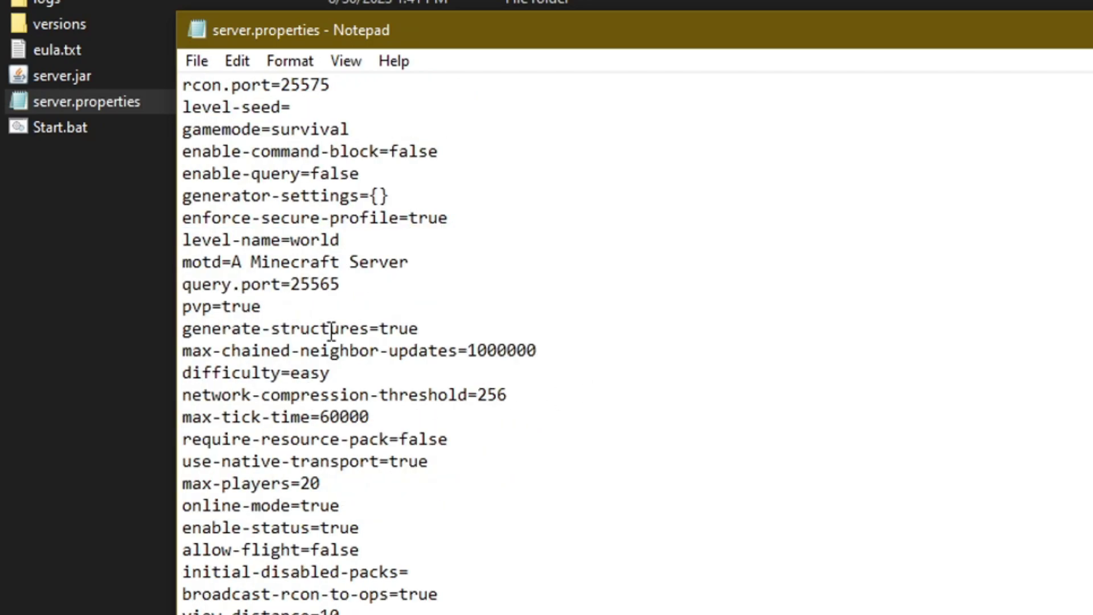
drag(331, 381, 216, 378)
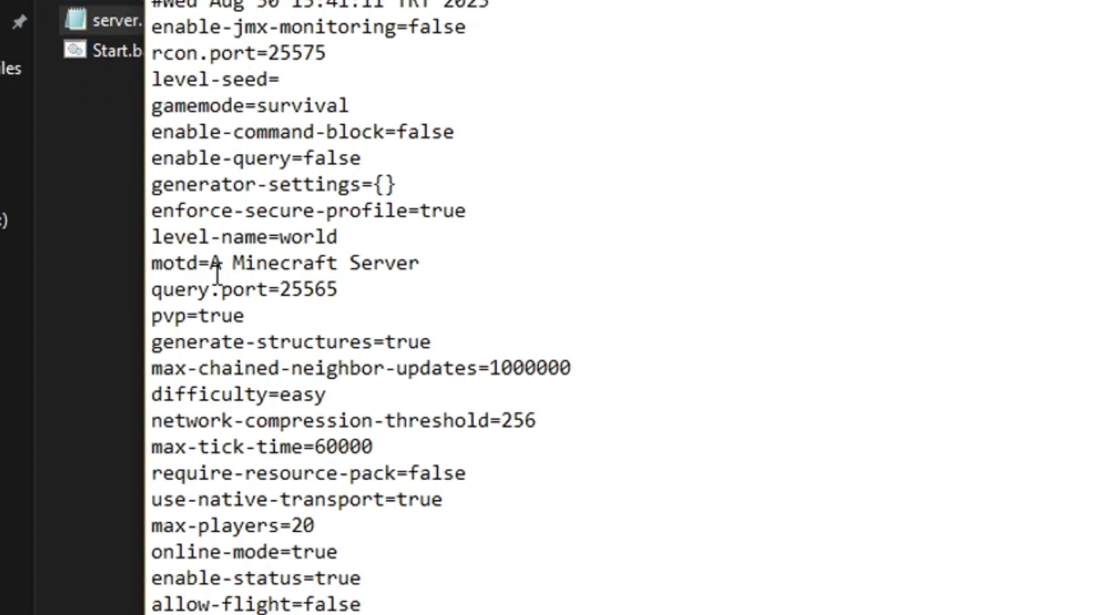
drag(186, 289, 279, 289)
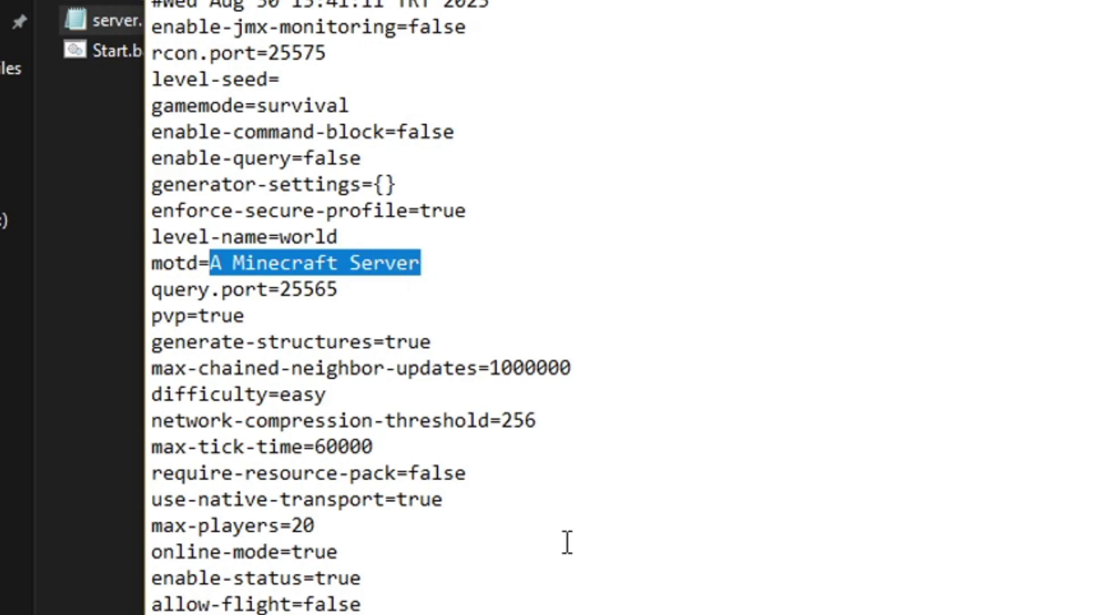
text(Romy's Serev)
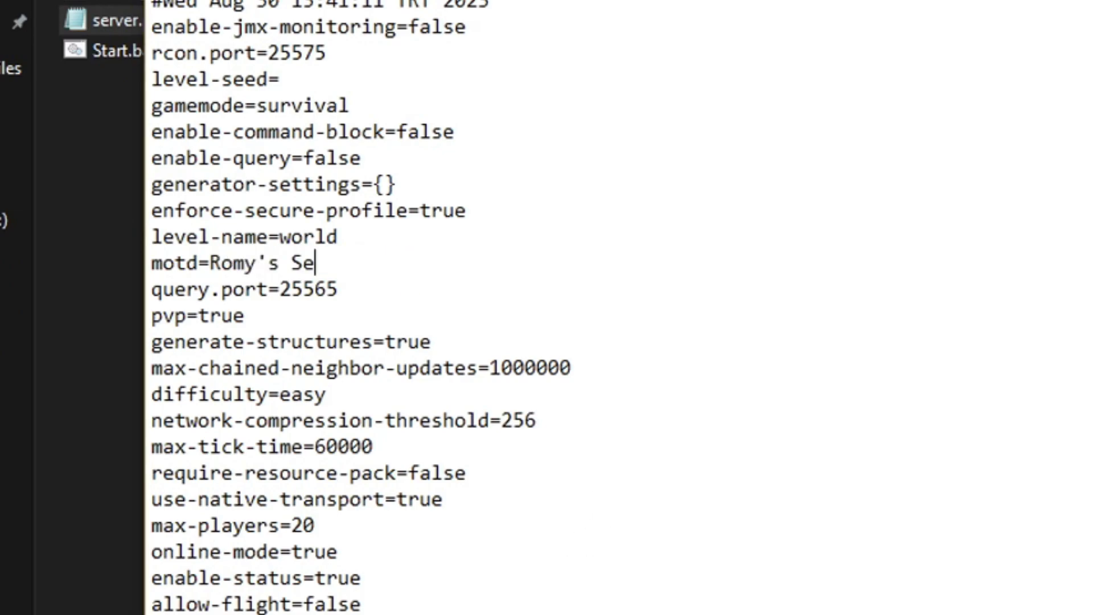
key(BackSpace)
key(BackSpace)
text(ver)
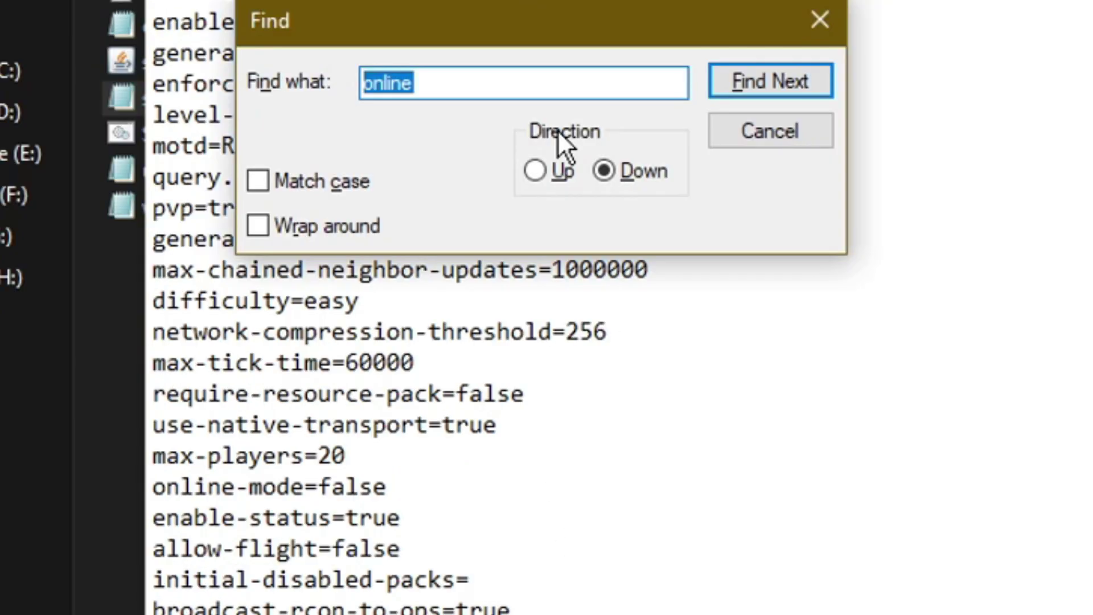
Step: Find the online-mode setting in server.properties and set it to true
text(online)
key(Return)
click(770, 130)
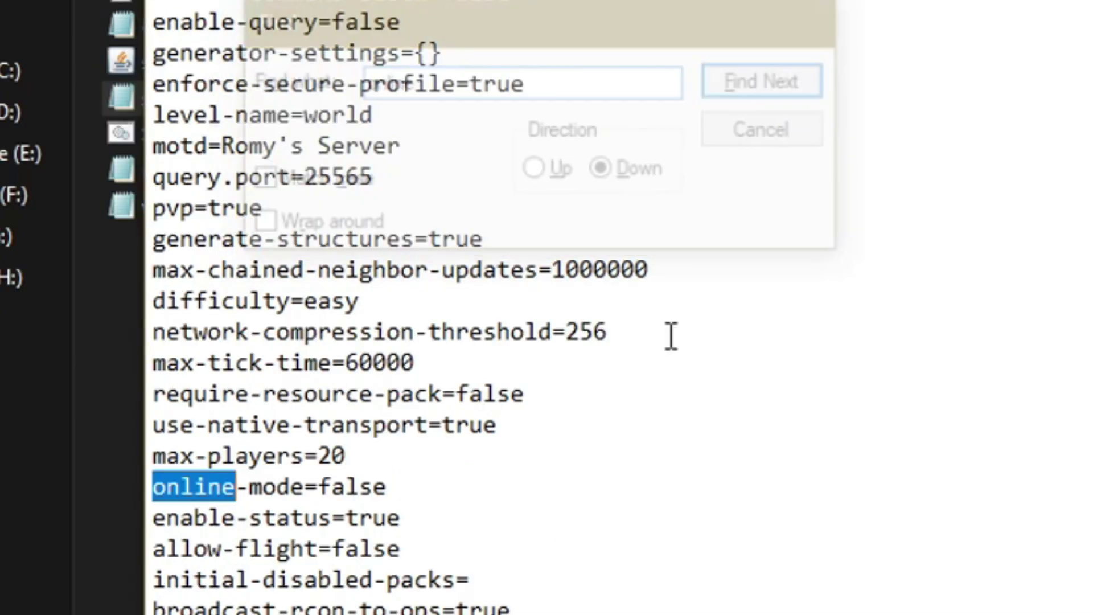
drag(388, 488, 318, 489)
text(true)
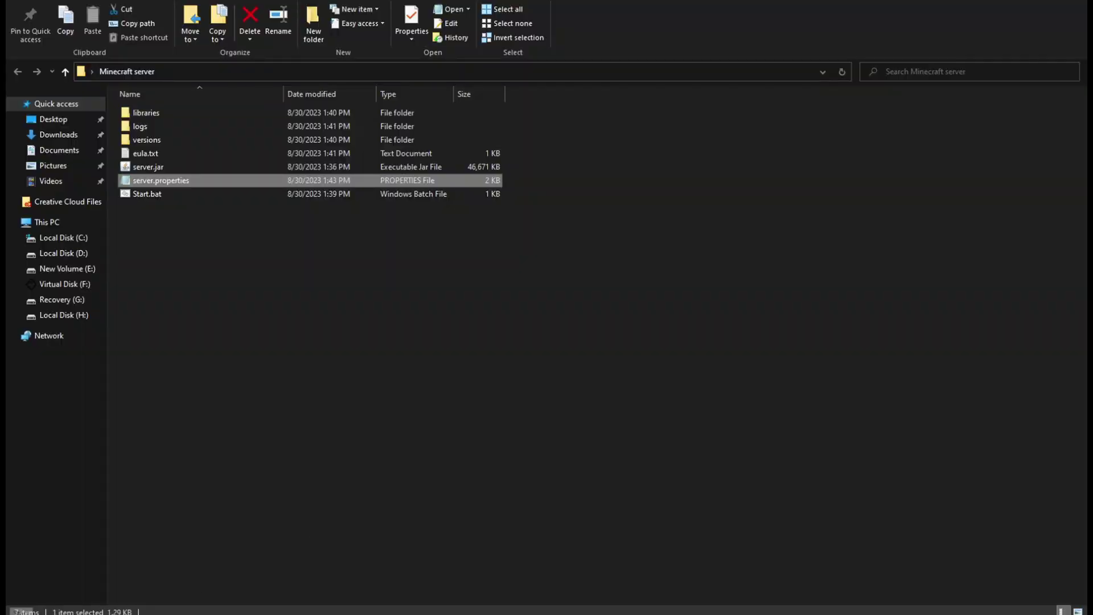
Step: Open the inbound rules in the advanced settings of Windows Defender Firewall
key(super)
text(firewall)
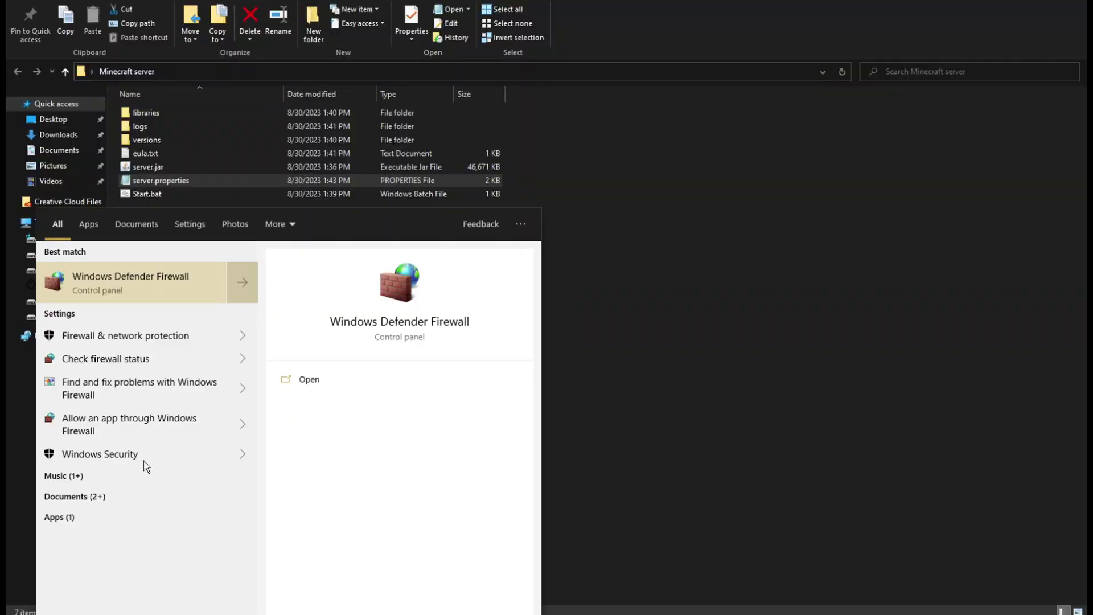
click(147, 283)
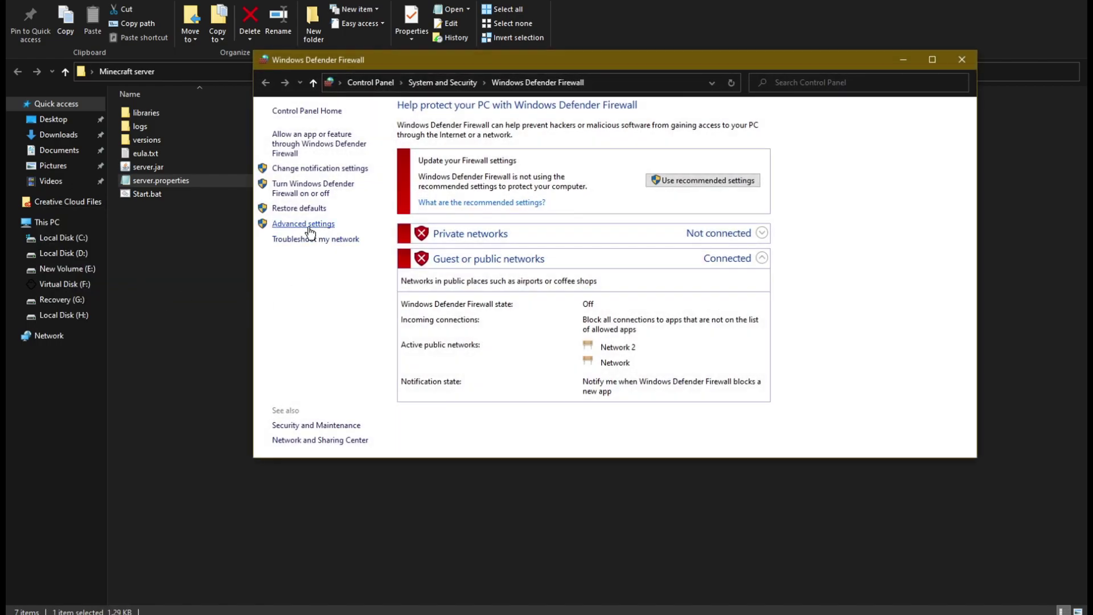
click(310, 230)
click(70, 57)
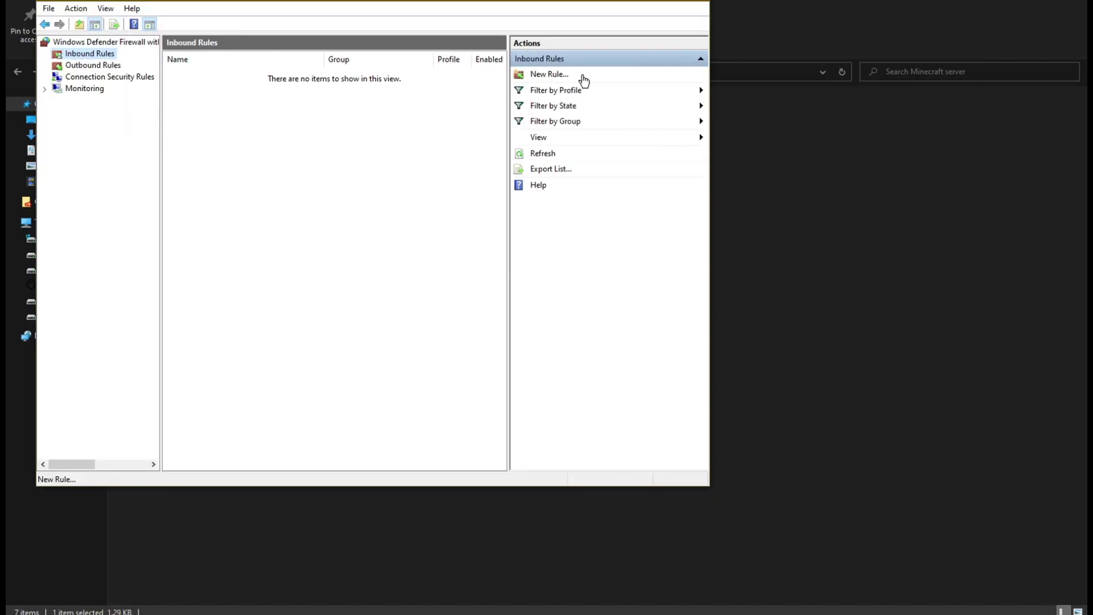
Step: Start a new inbound port rule for TCP on specific local port 25565, taking the port number from server.properties
click(566, 76)
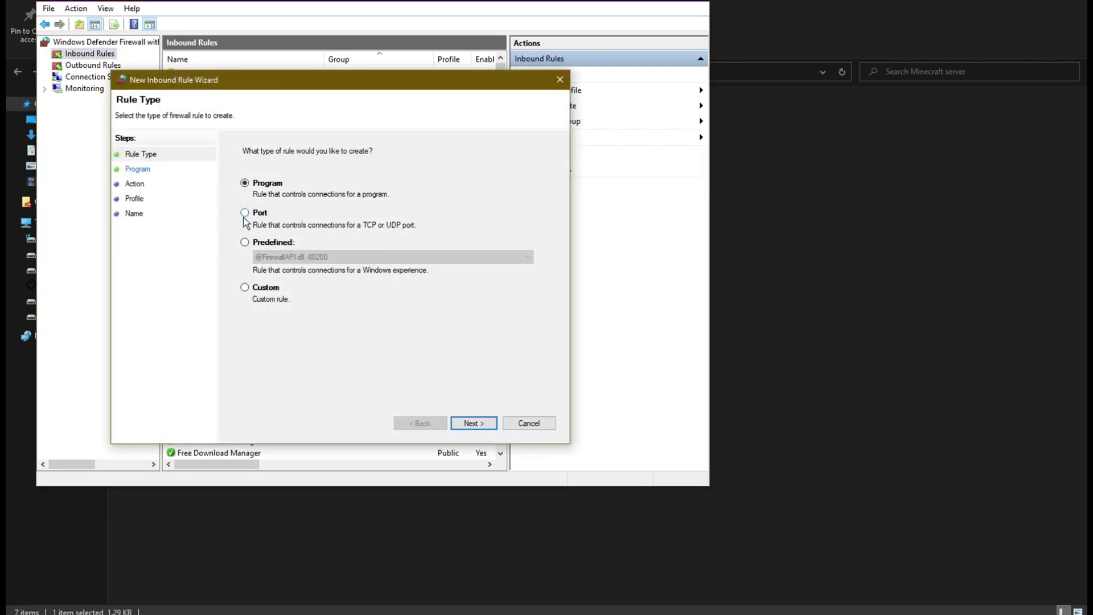
click(245, 213)
click(473, 423)
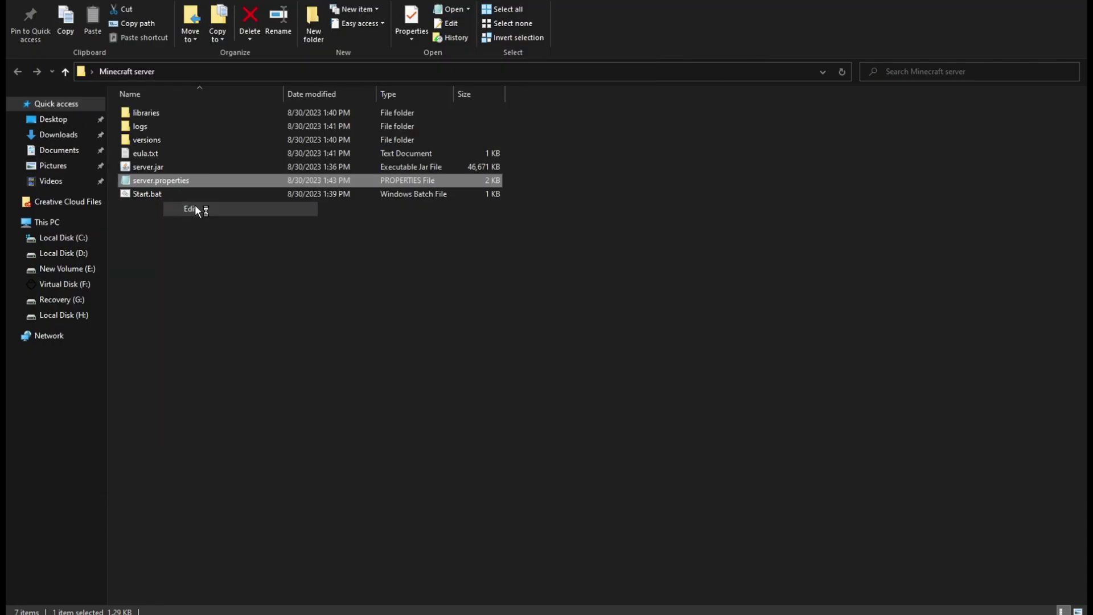
click(195, 203)
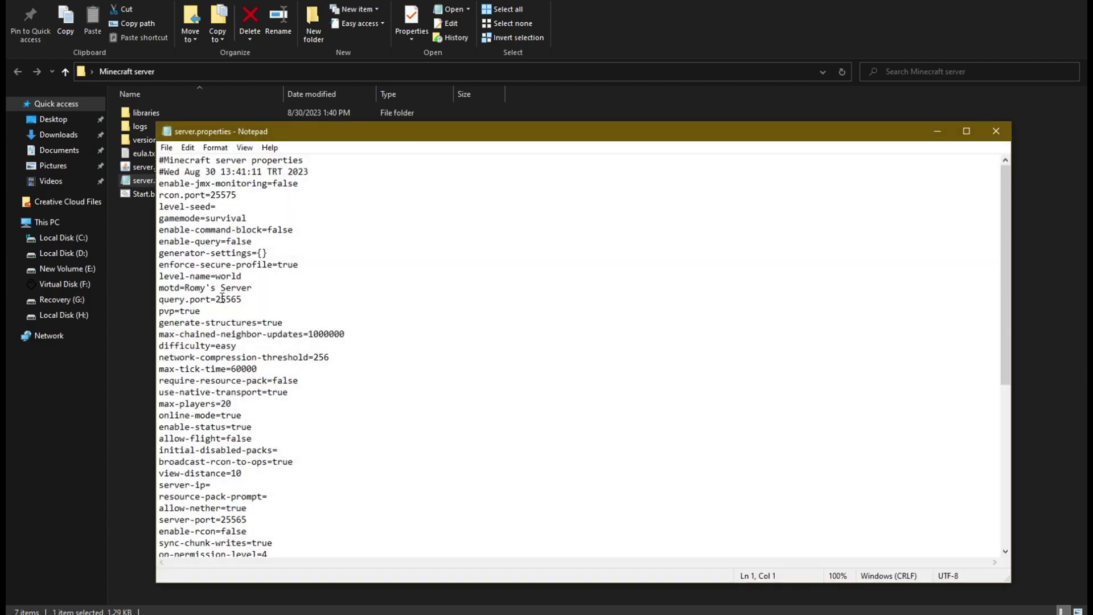
double_click(222, 298)
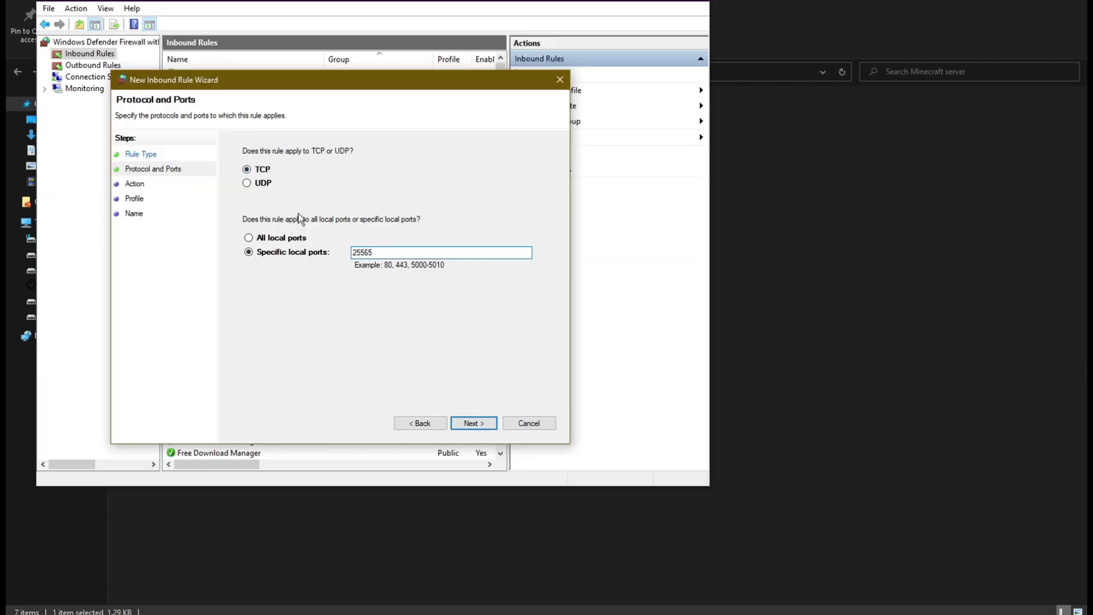
click(481, 423)
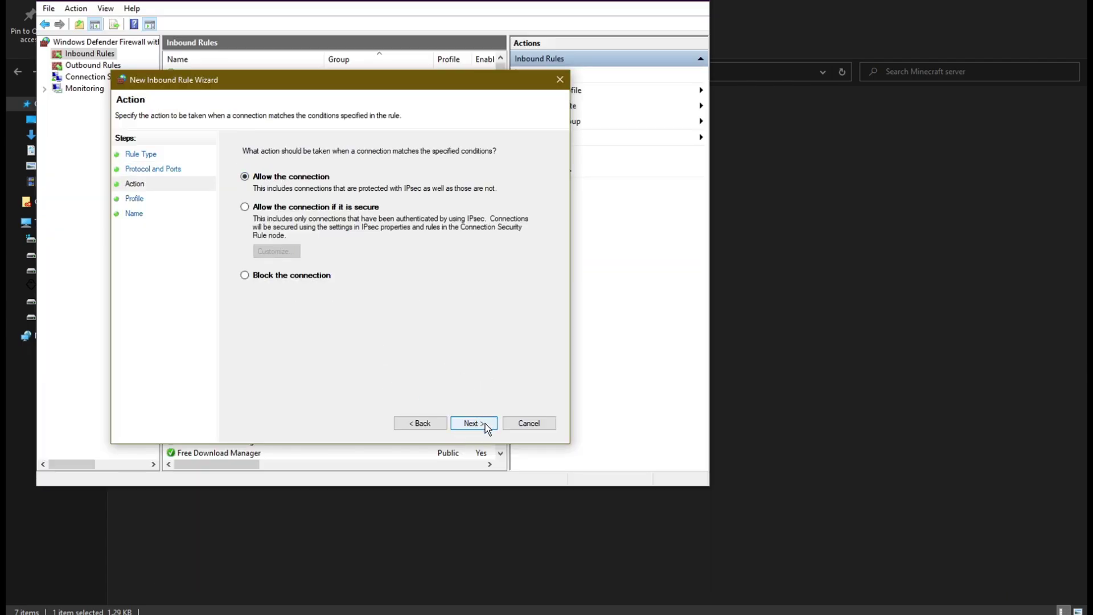
Step: Allow the connection in the new inbound rule, keep all profiles, name it Server MC and finish it
click(483, 424)
click(484, 424)
text(Server)
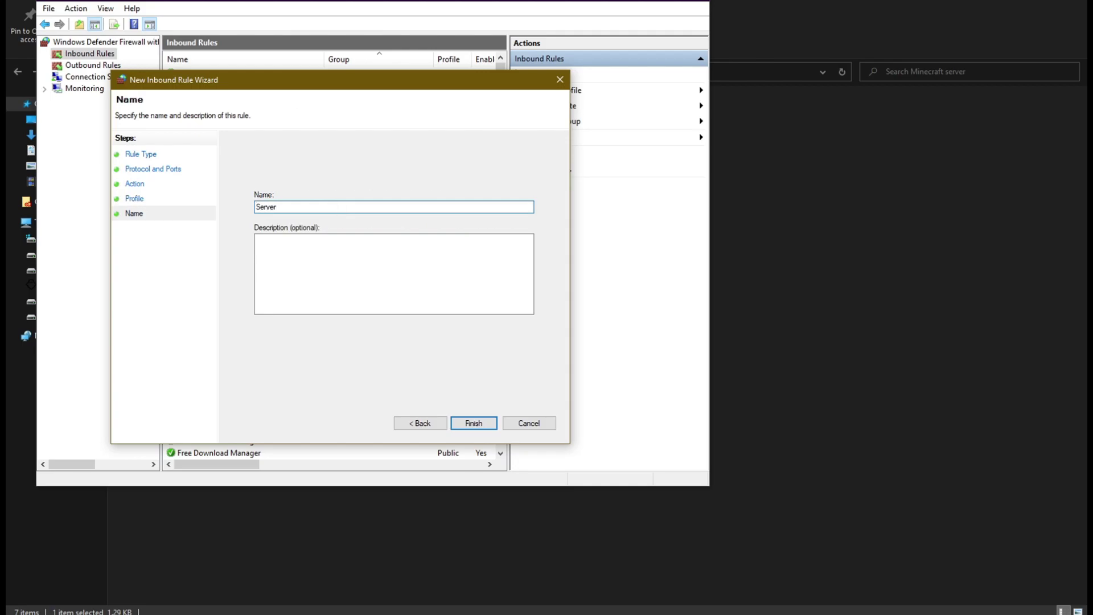
text( MC)
key(ctrl+a)
key(super+c)
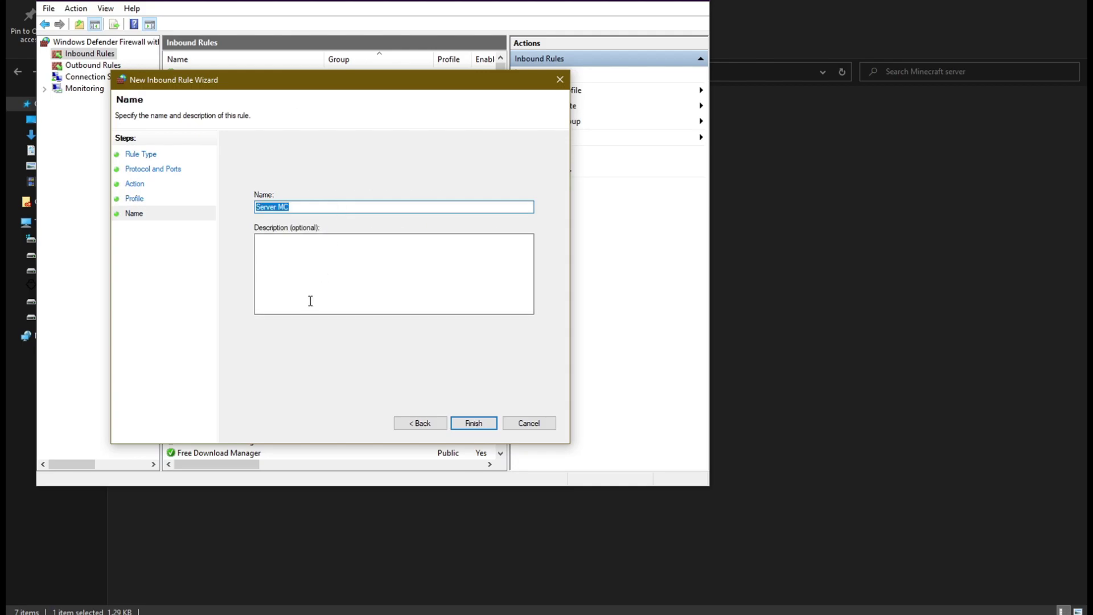
click(474, 423)
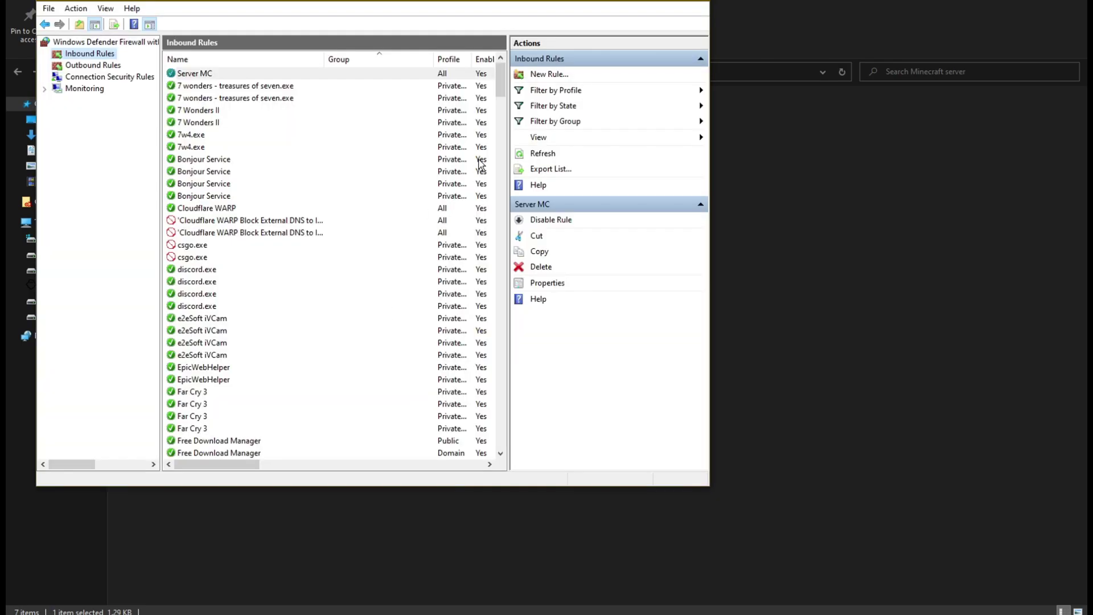
Step: Create a second inbound port rule for UDP on specific local port 25565 that allows the connection
click(547, 74)
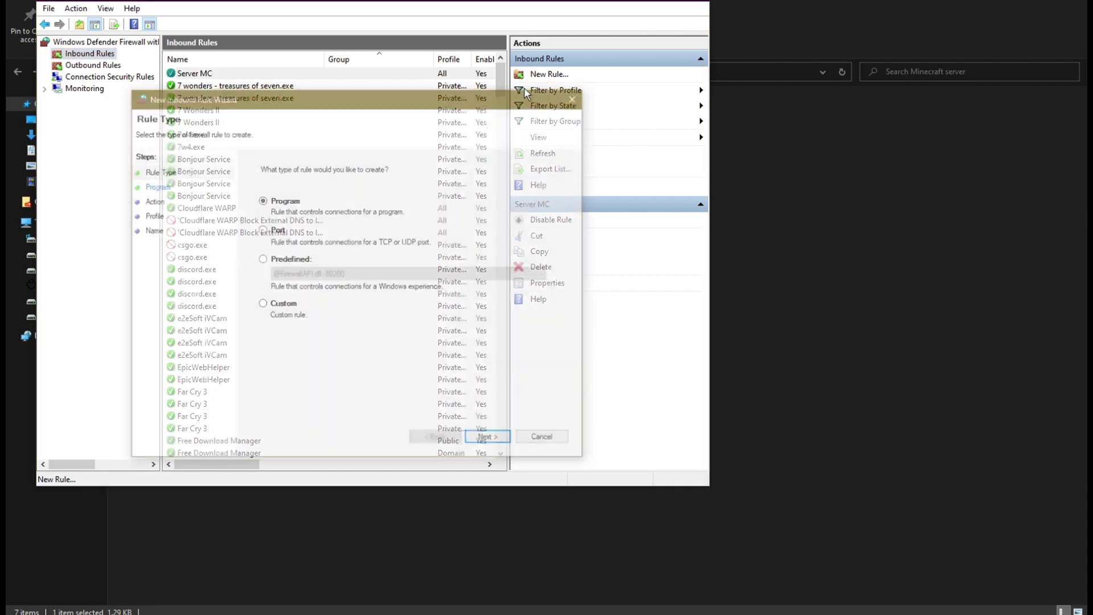
click(262, 227)
click(489, 440)
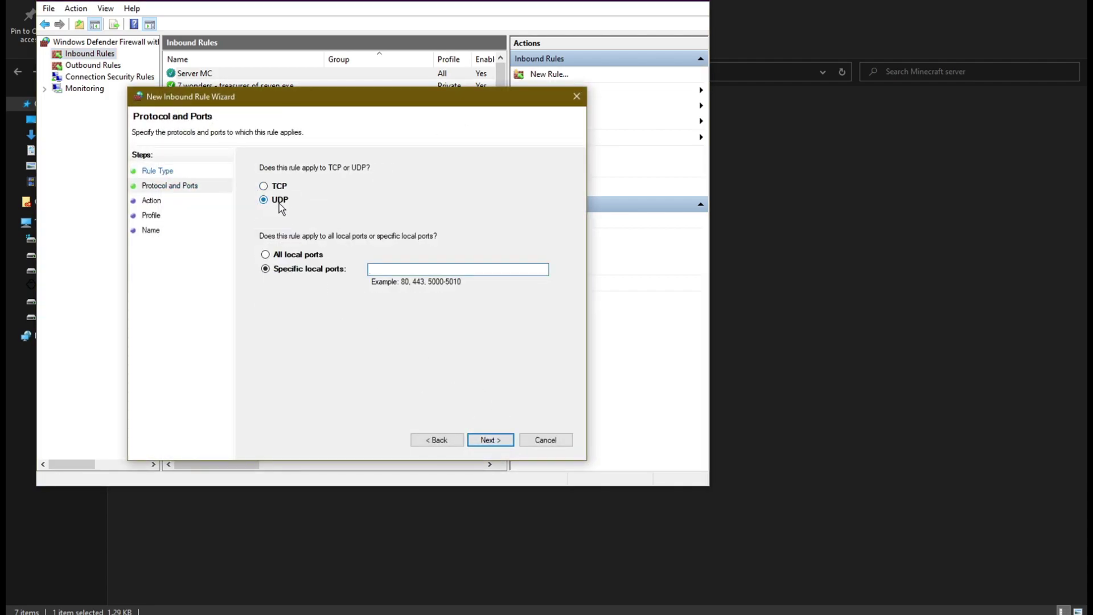
text(25565)
click(490, 440)
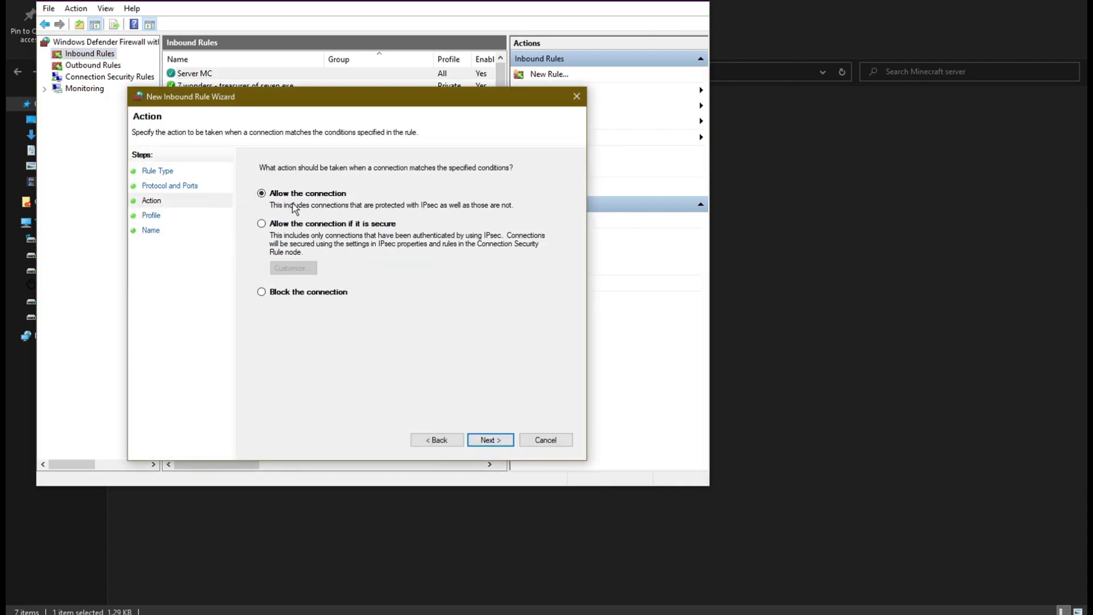
click(497, 442)
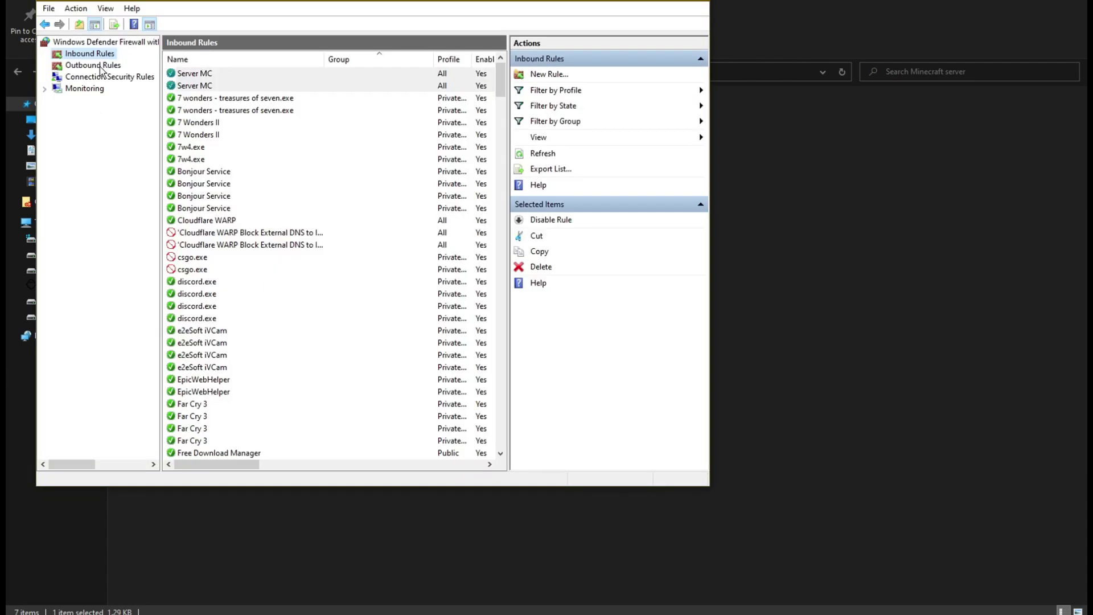
Step: Create the server's outbound port rules in Windows Defender Firewall and name them Server MC
click(97, 65)
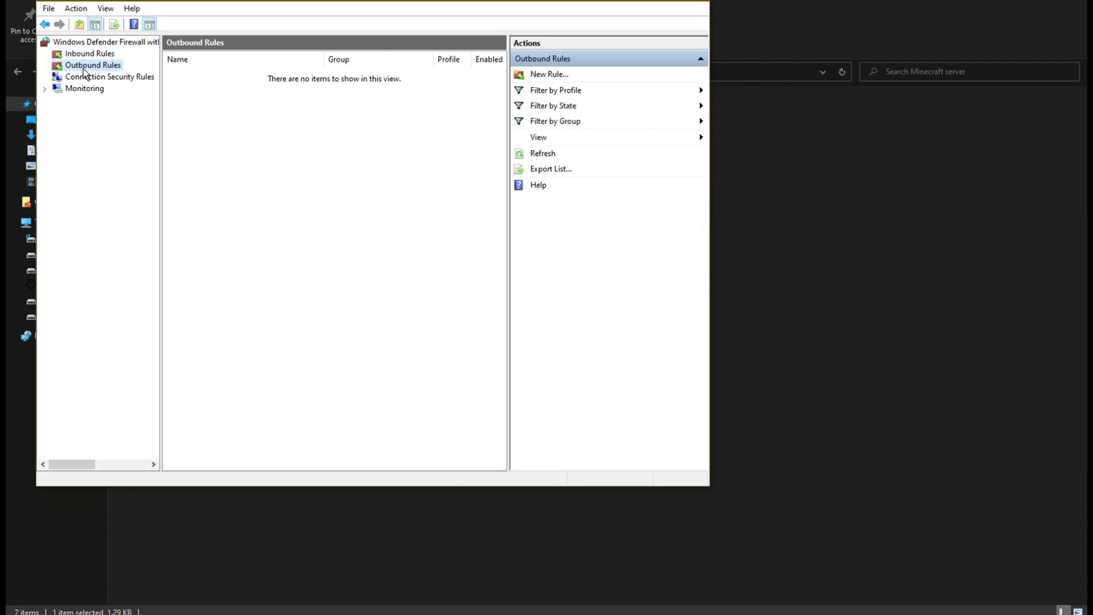
click(550, 74)
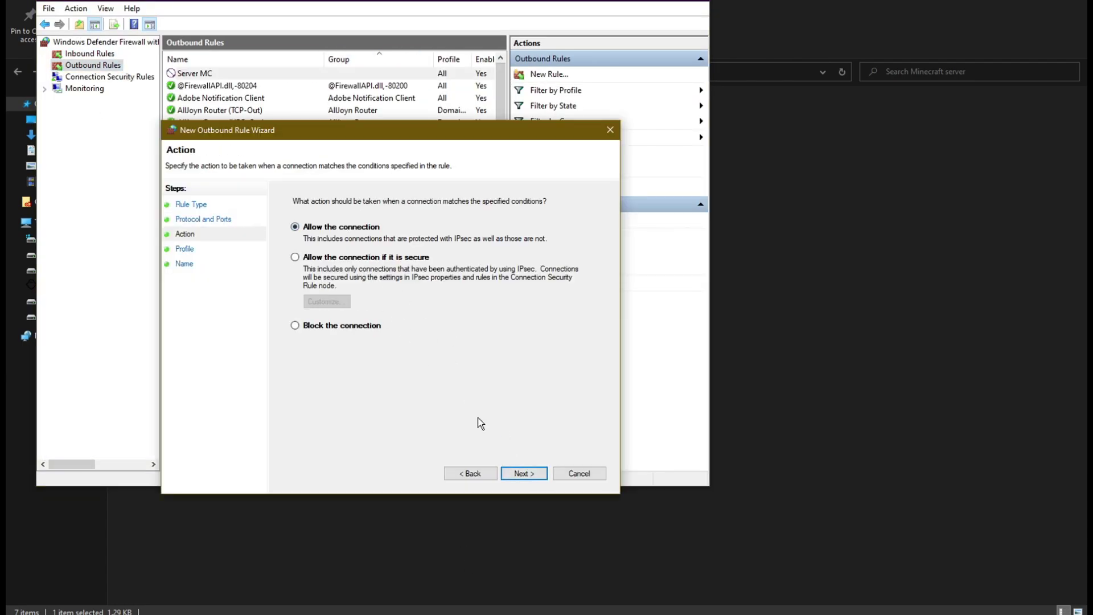
click(522, 473)
click(524, 474)
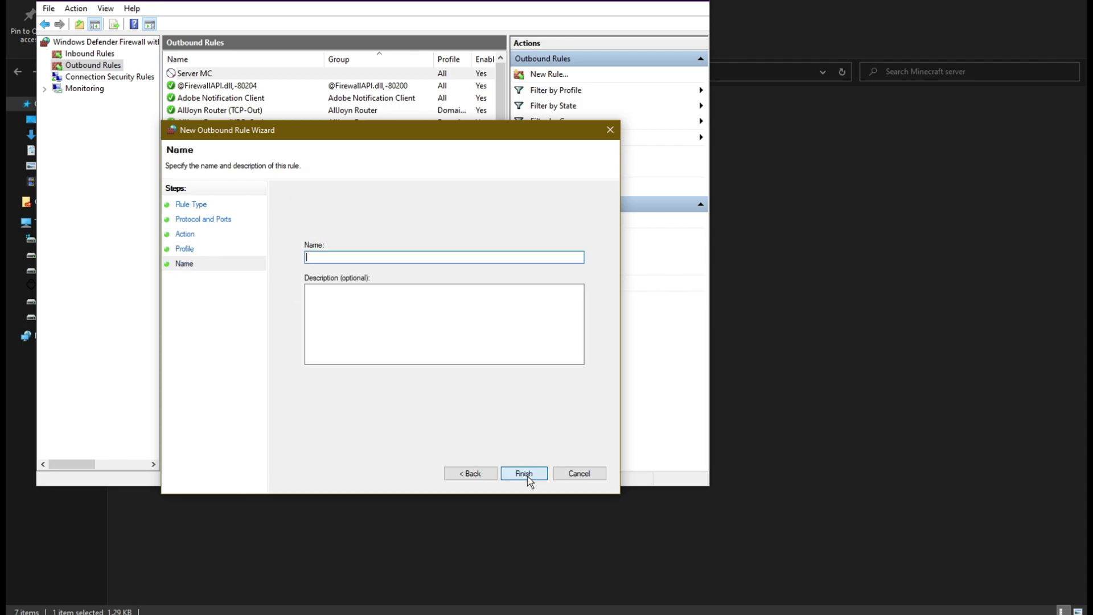
key(super+v)
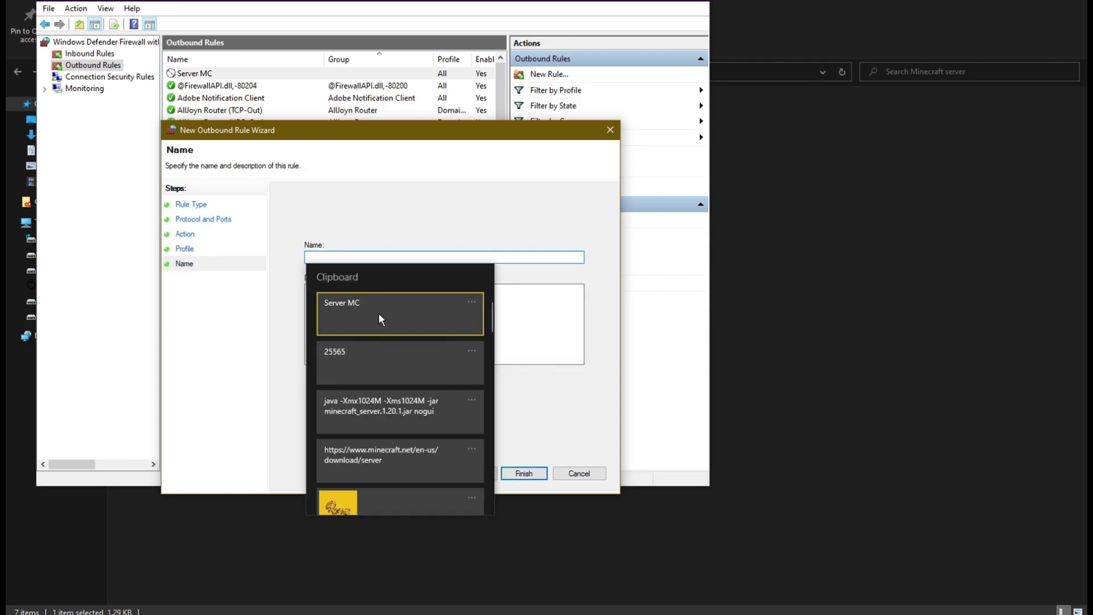
click(380, 316)
click(524, 471)
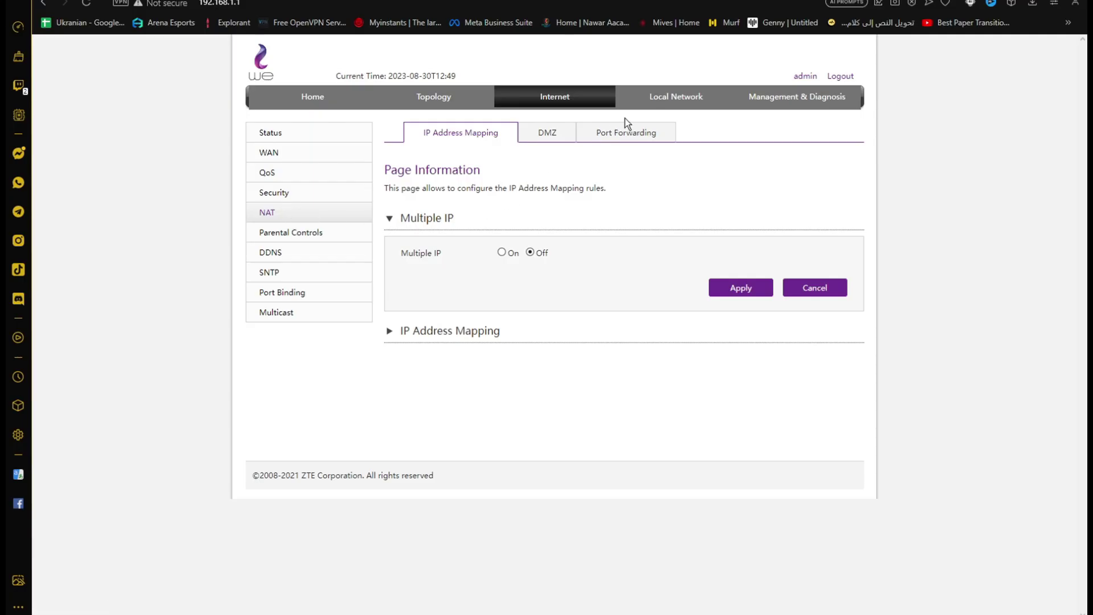
Step: In the router's port forwarding settings, name the new item MC server and set its protocol to TCP And UDP
click(618, 140)
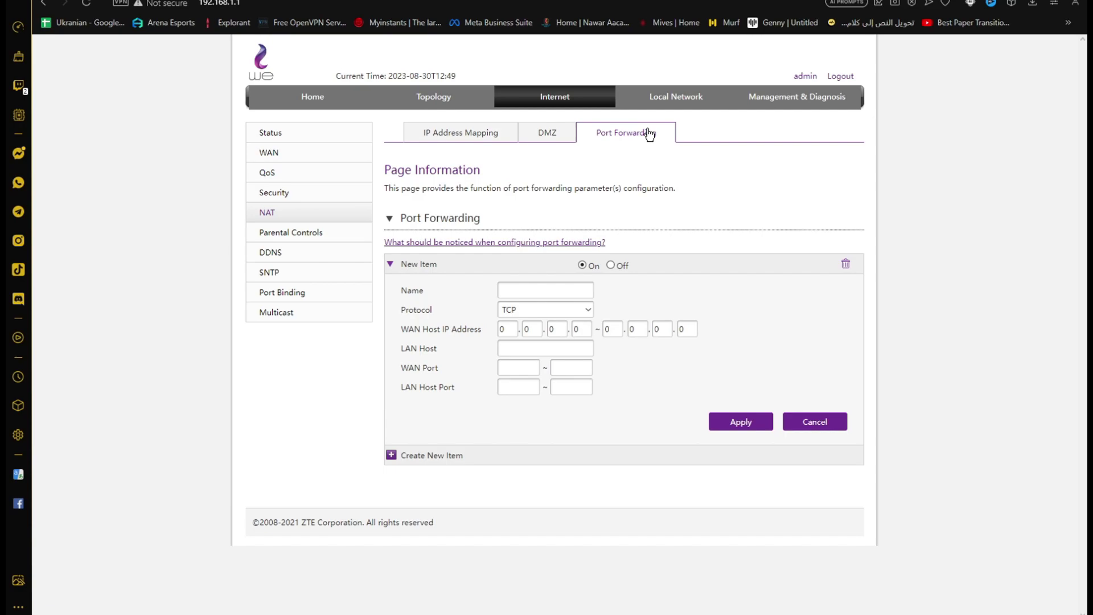
click(586, 311)
click(548, 345)
click(532, 289)
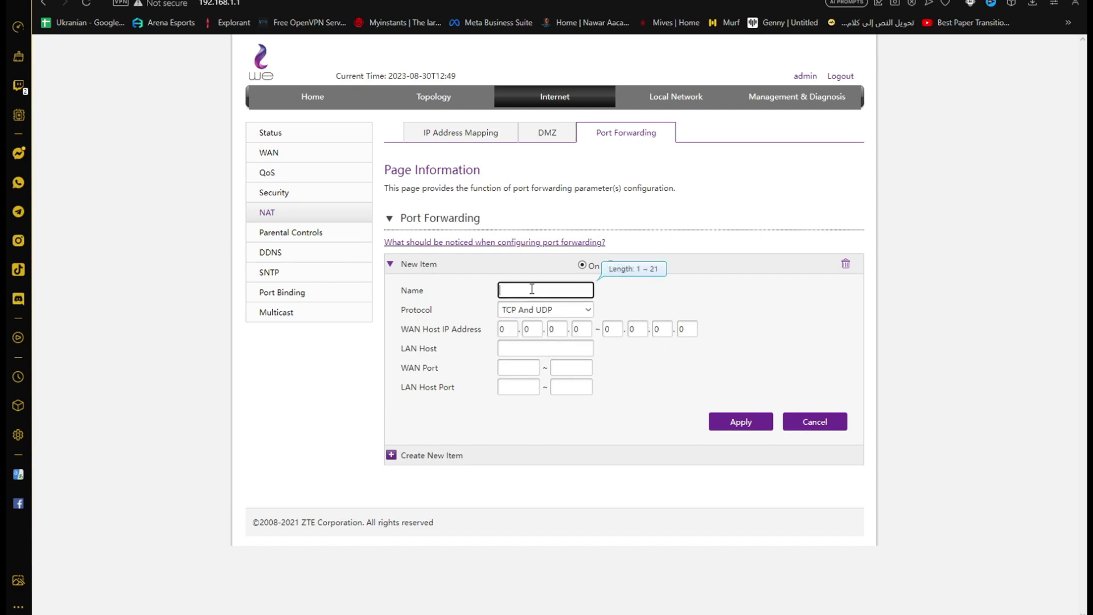
text(MC server)
Step: Run ipconfig in Command Prompt and locate the IPv4 address of the Ethernet adapter
key(super+r)
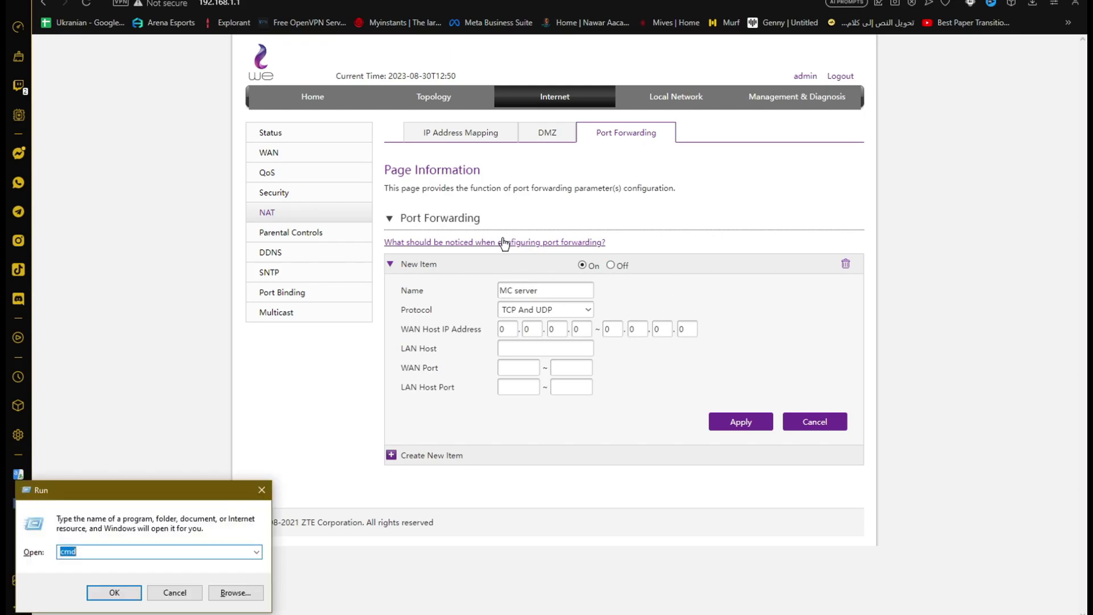
key(Return)
text(ipconfig)
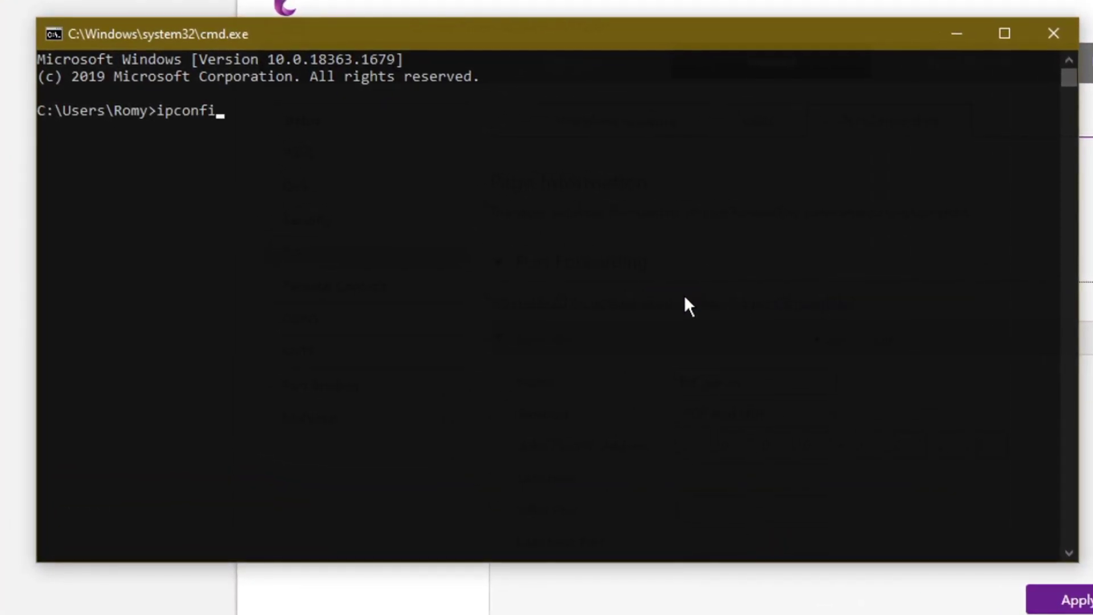
key(Return)
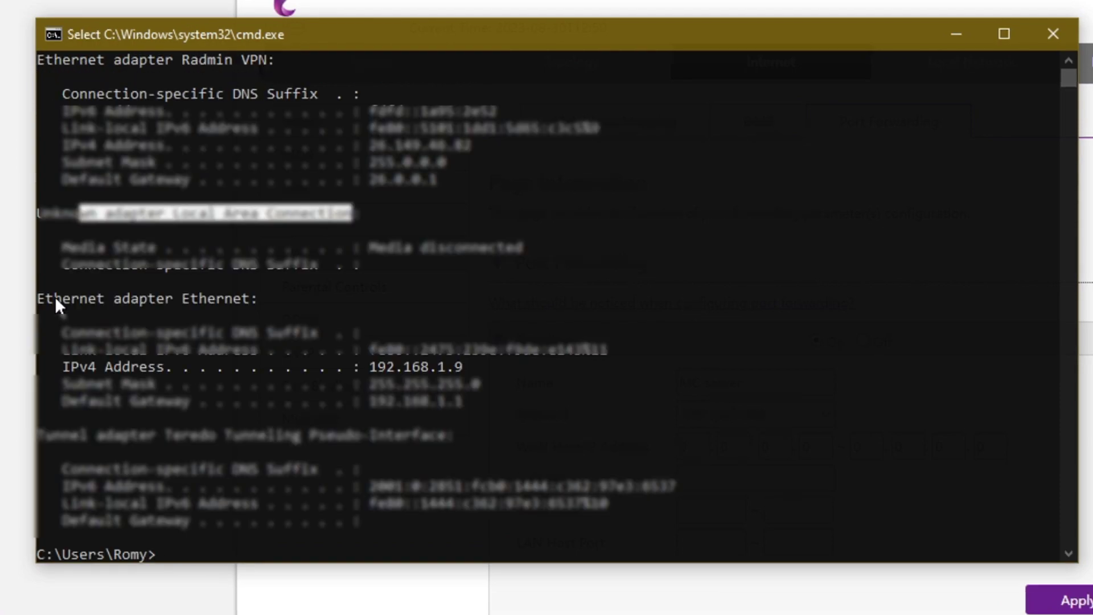
drag(55, 296, 216, 284)
click(186, 297)
drag(48, 440, 398, 441)
click(389, 485)
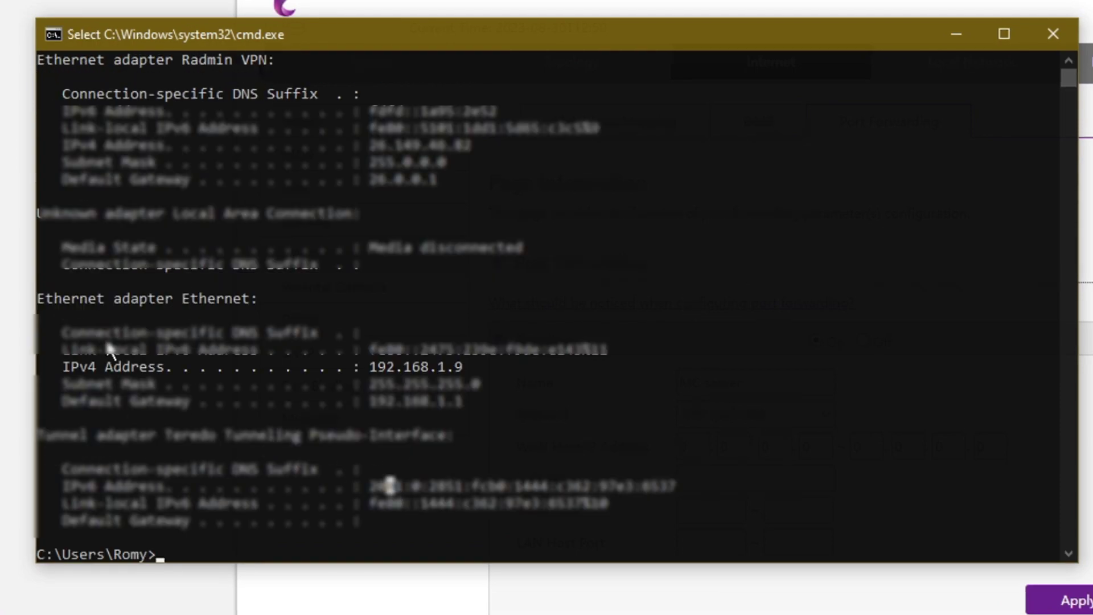
drag(41, 298, 294, 304)
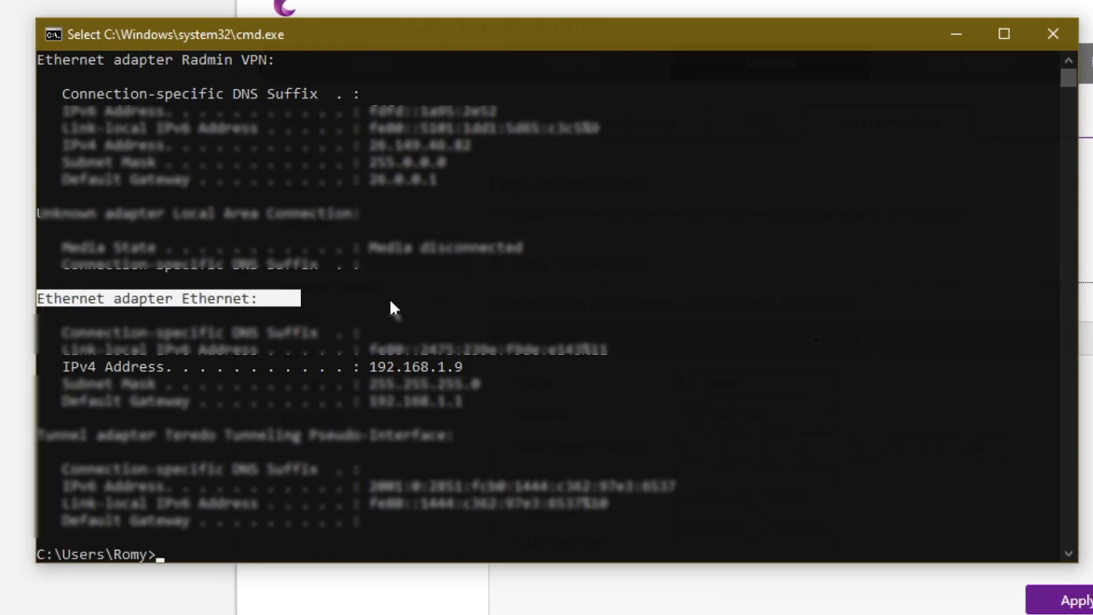
click(322, 297)
drag(370, 367, 462, 371)
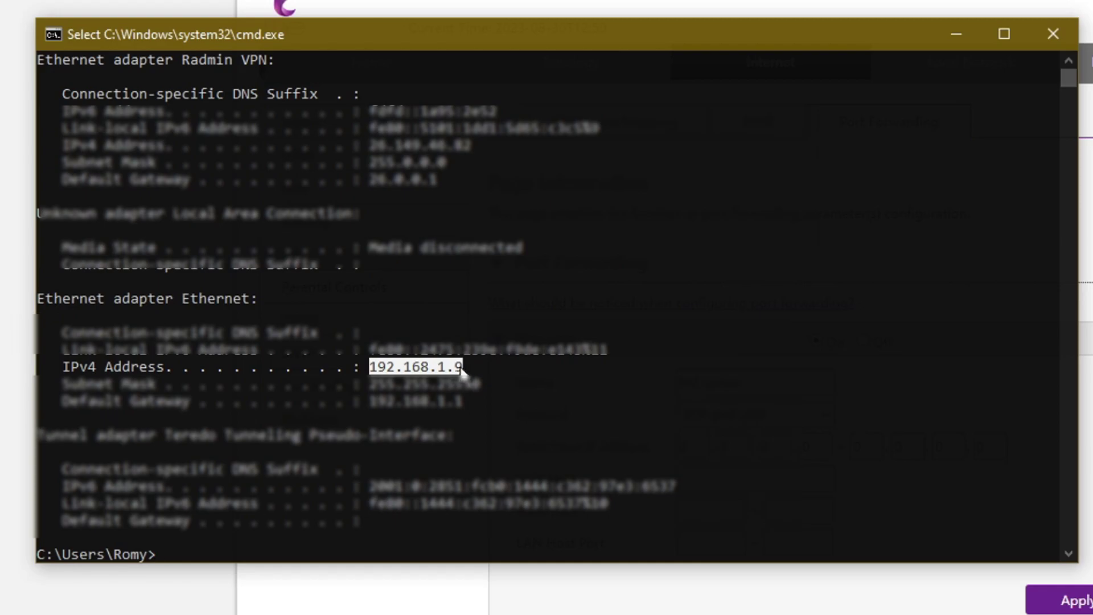
Step: Back in the router's port forwarding item, set the WAN host IP address range to 192.168.1.9 through 192.168.1.9
click(815, 601)
double_click(688, 441)
text(192)
key(Tab)
key(alt+Tab)
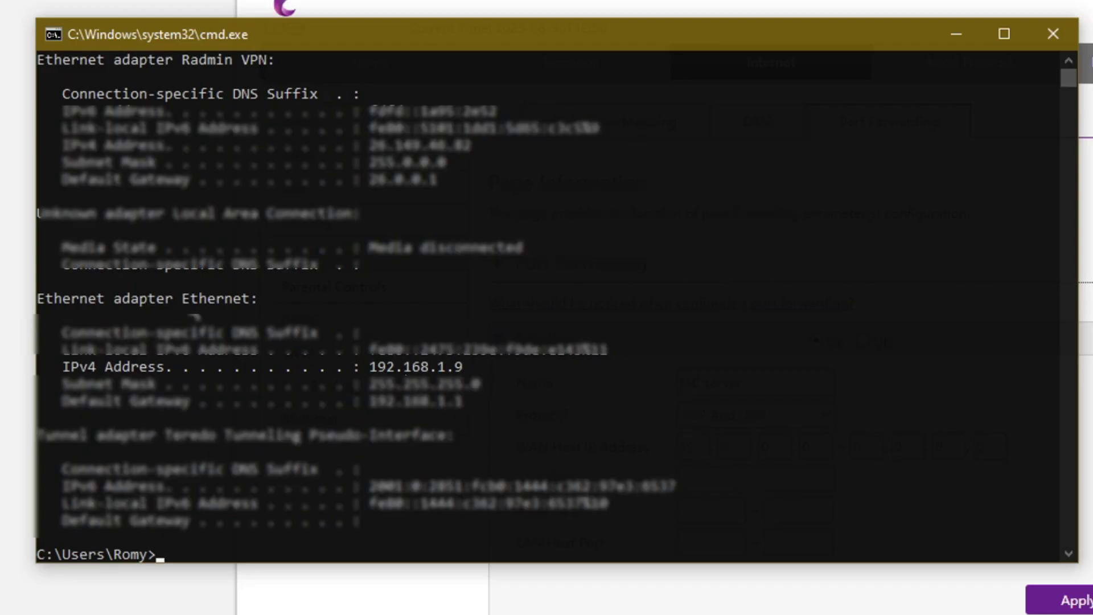
key(alt+Tab)
text(168)
key(Tab)
text(1.9.192.168)
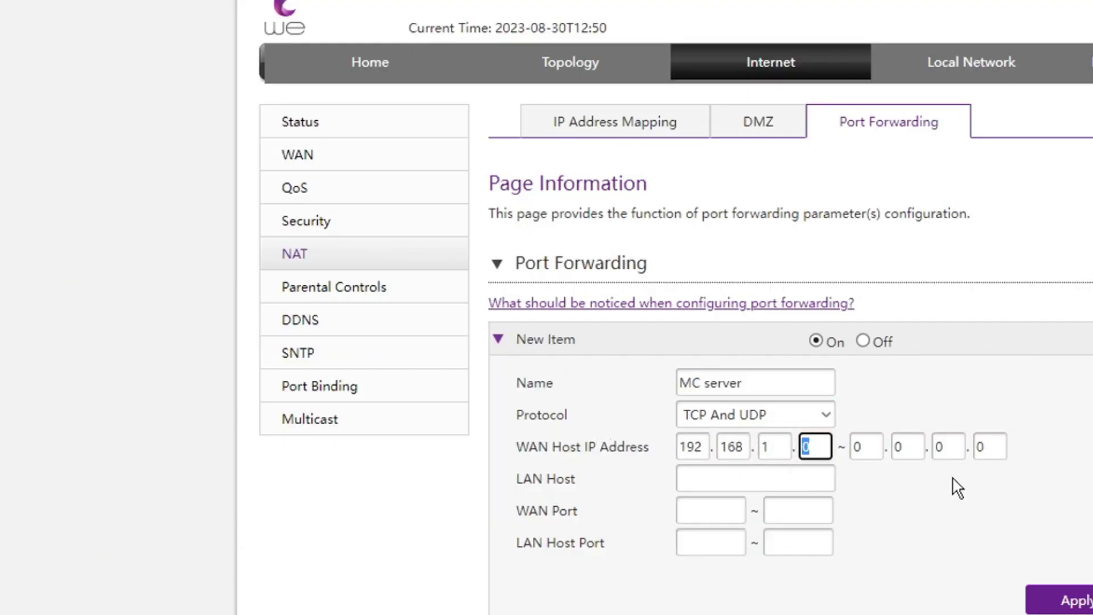
double_click(871, 447)
text(192168.1.9)
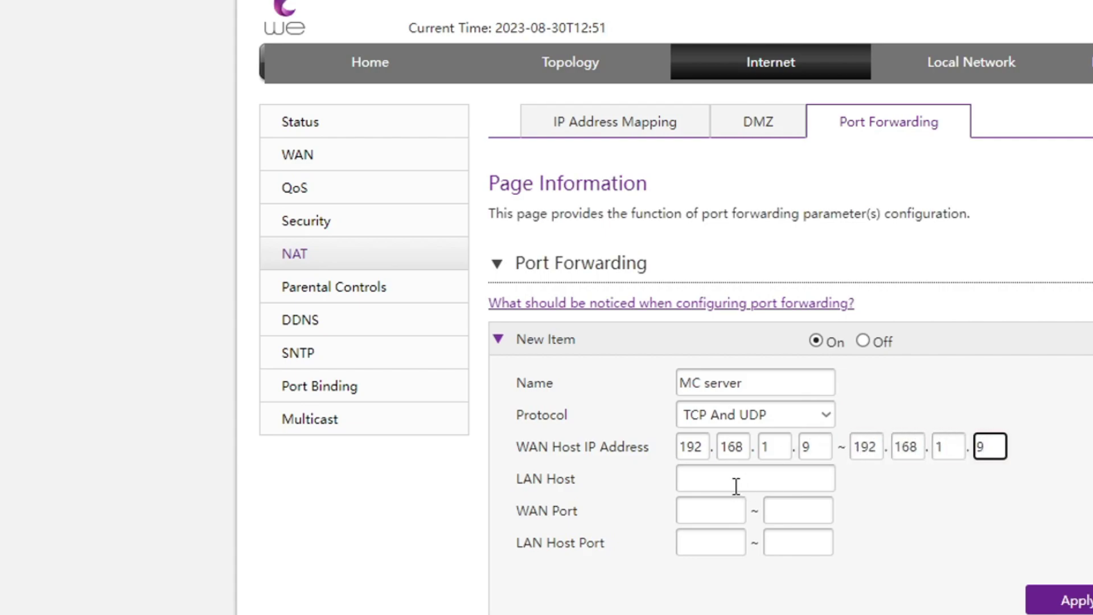
Step: Set the WAN and LAN host port ranges to 25565 through 25565 and the LAN host to 192.168.1.9, then apply the item
click(725, 515)
text(25565)
key(Tab)
key(ctrl+v)
key(Tab)
key(ctrl+v)
key(Tab)
key(ctrl+v)
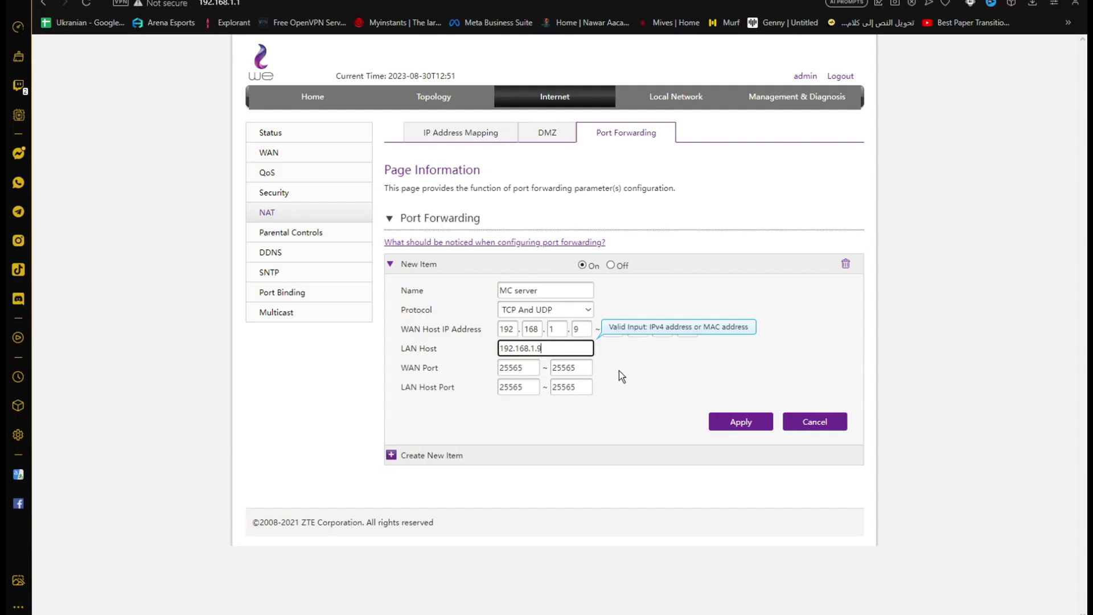
click(619, 371)
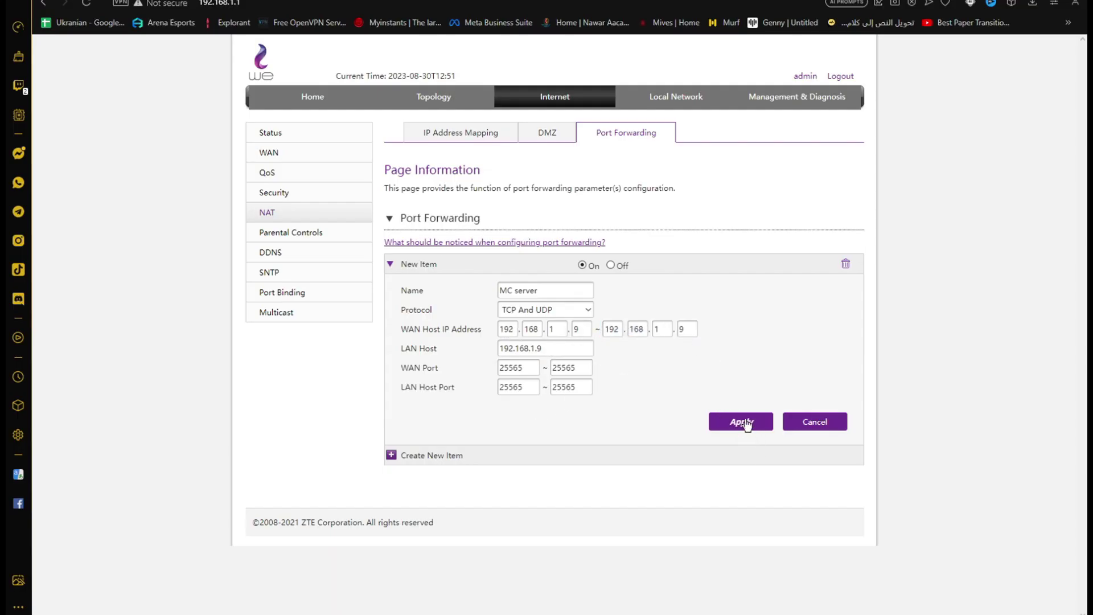
click(740, 422)
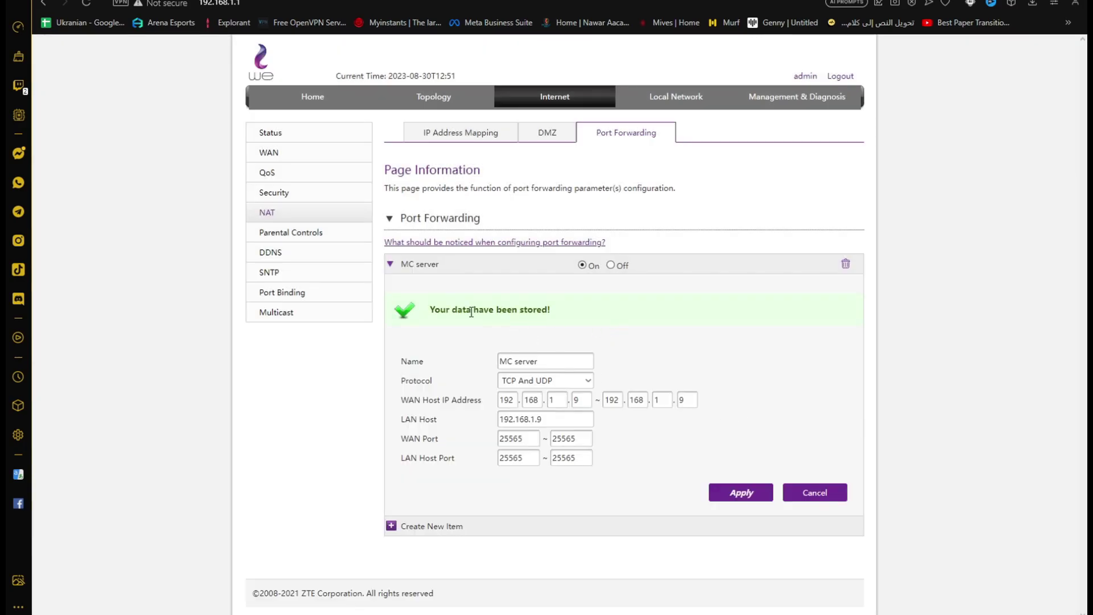
click(391, 264)
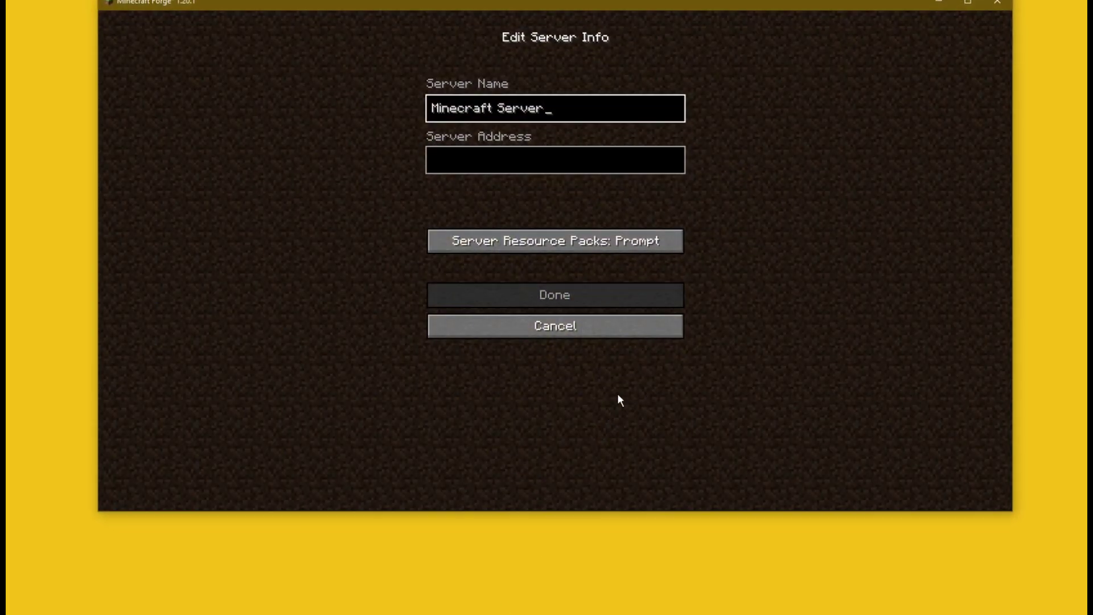
click(547, 156)
key(ctrl+v)
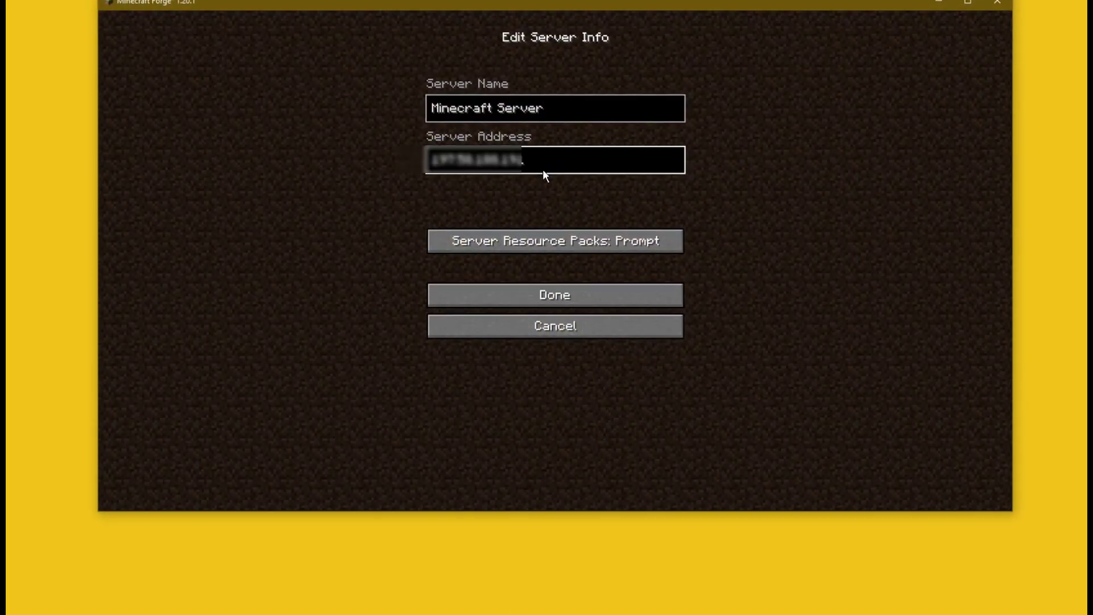
text(:25565)
click(578, 294)
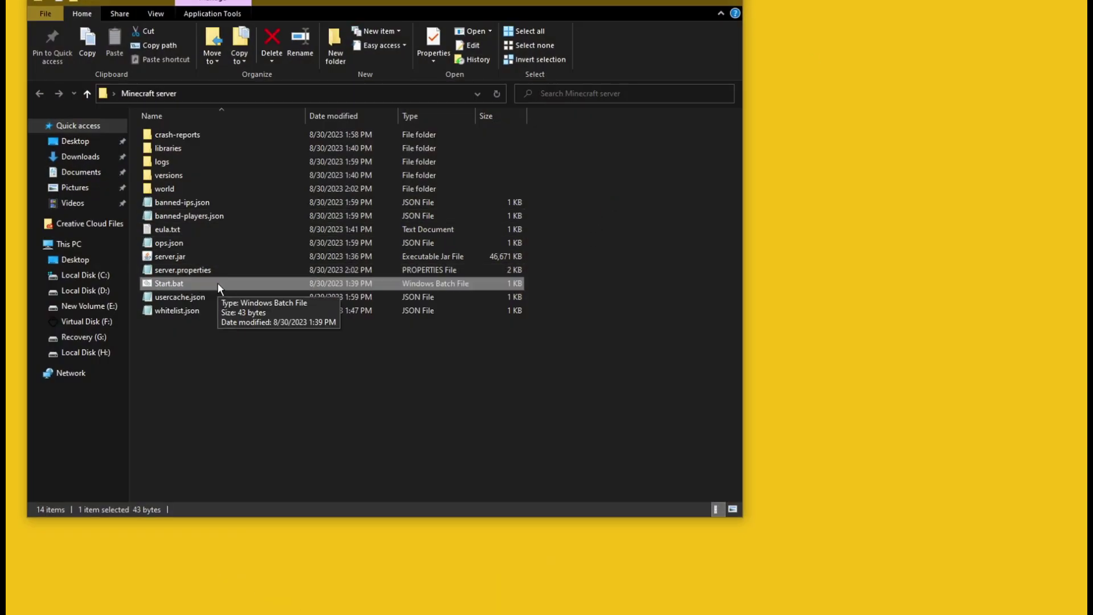
Step: Launch the Minecraft server from its Start.bat file in the Minecraft server folder
double_click(217, 283)
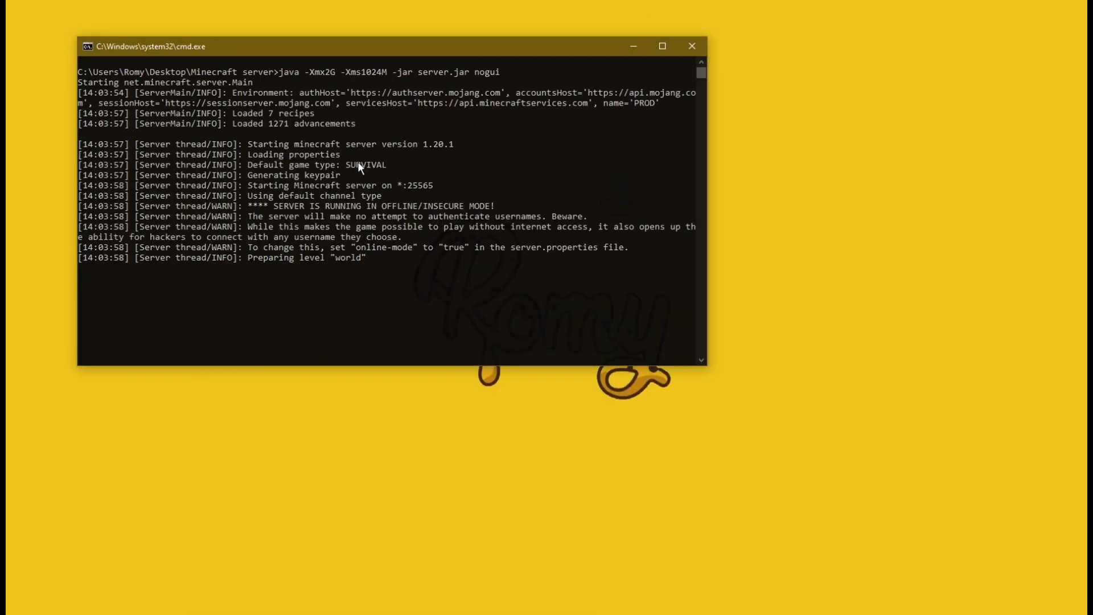
key(Return)
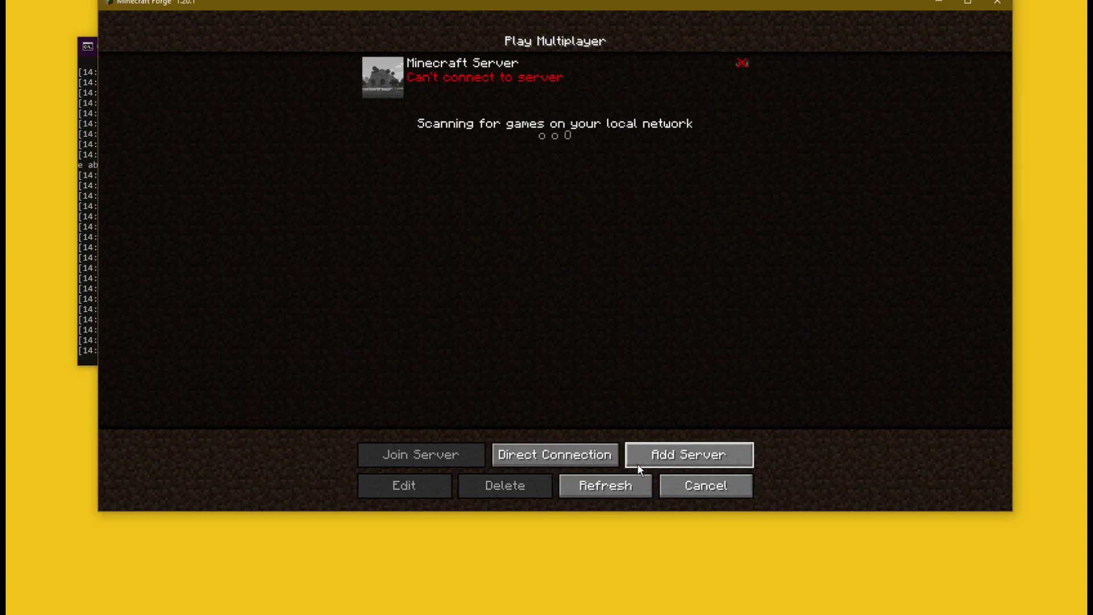
Step: Refresh Minecraft's multiplayer list and join Minecraft Server
click(629, 478)
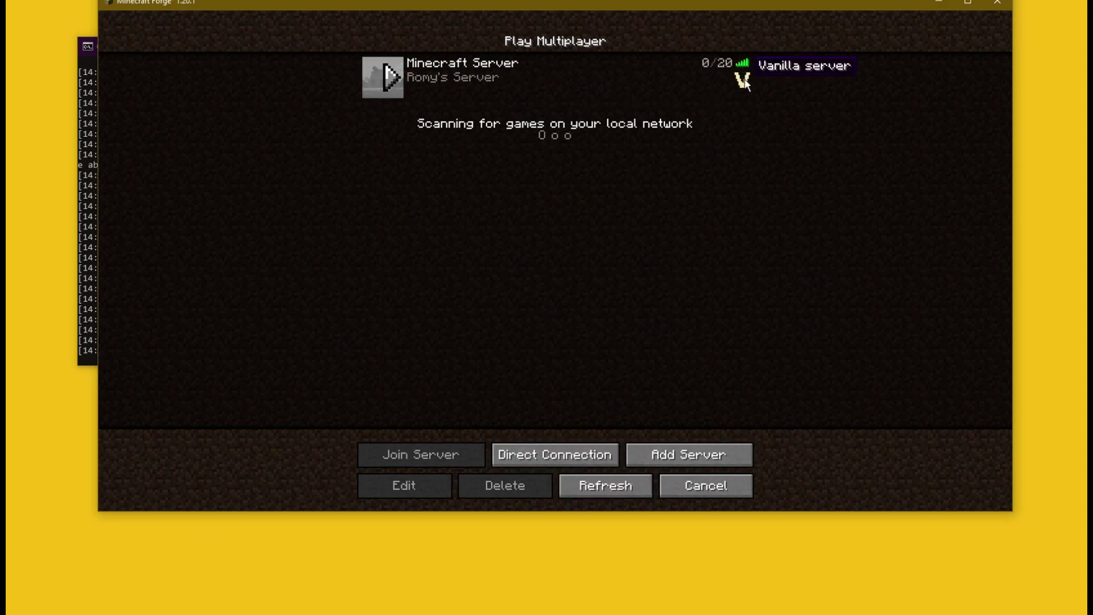
double_click(685, 74)
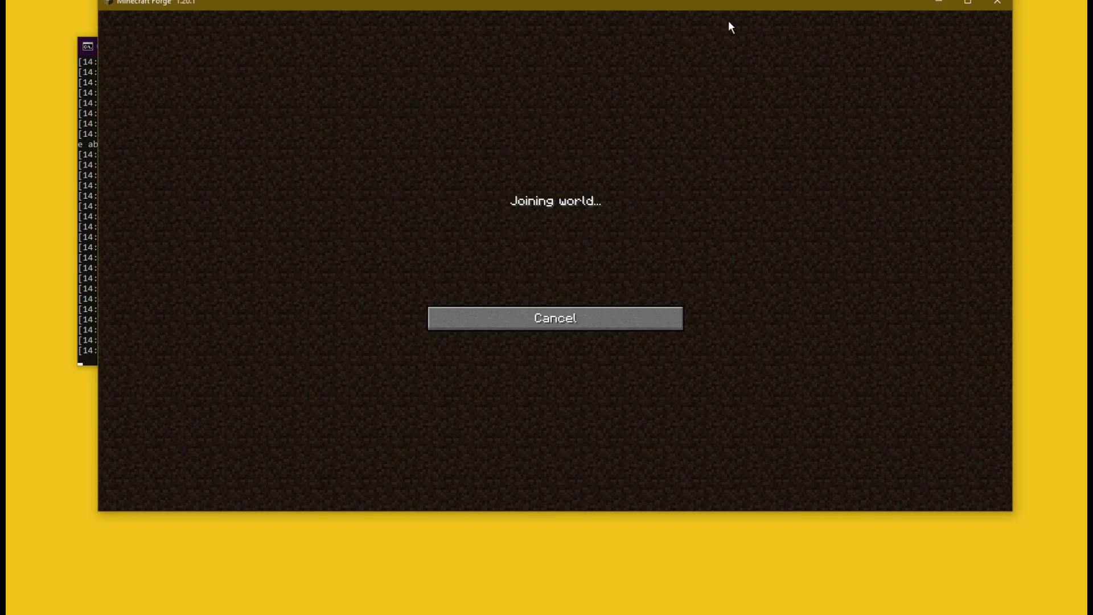
drag(738, 4, 722, 15)
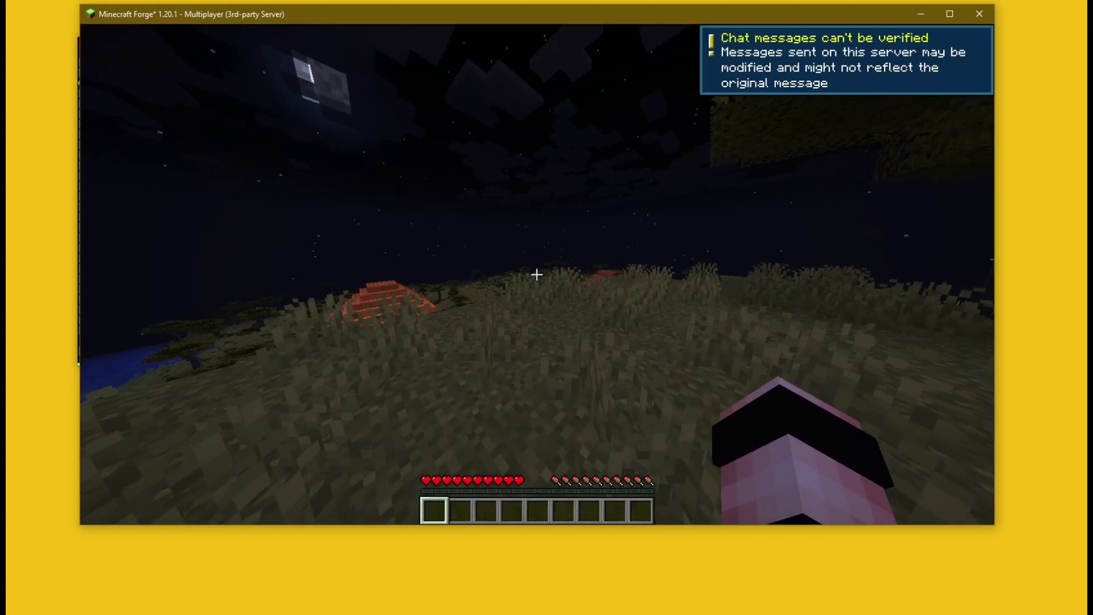
Step: Walk around the server world near the village and check the list of connected players
key(w)
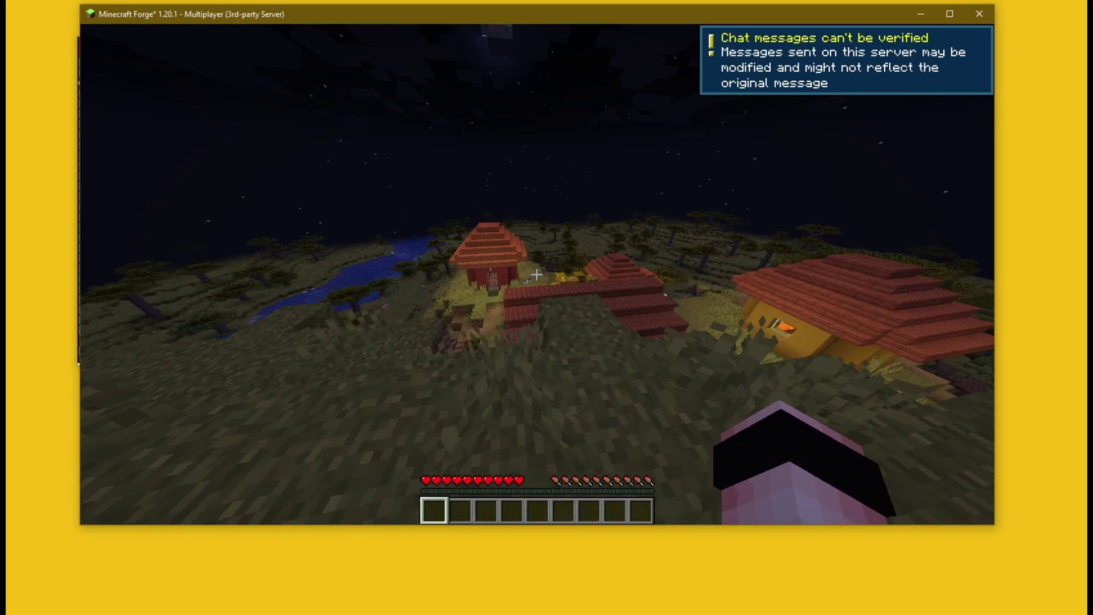
key(Tab)
key(w)
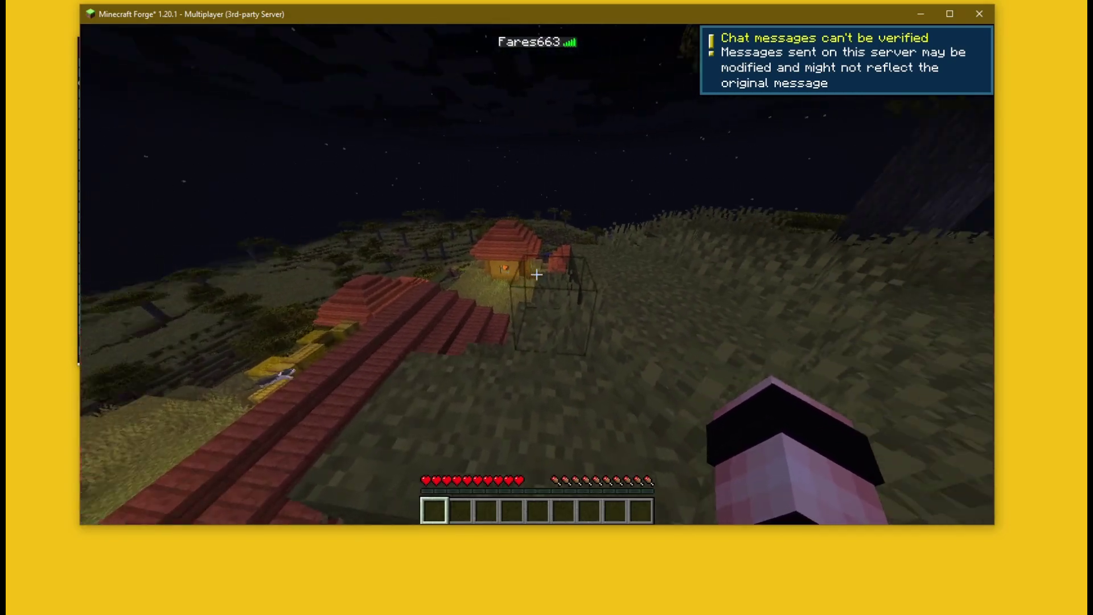
key(w)
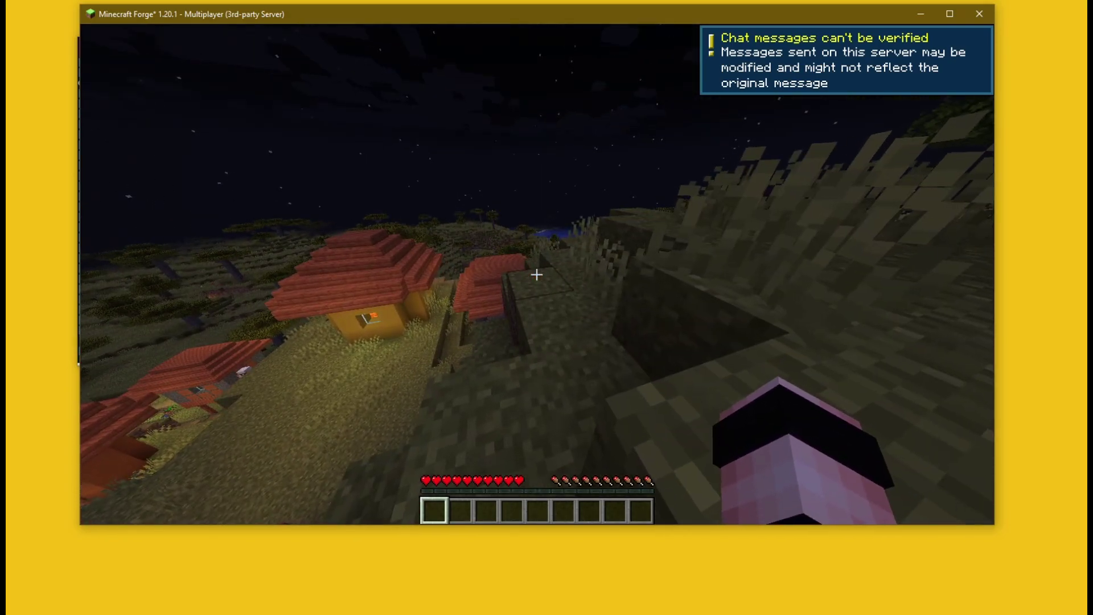
Step: Switch to the front-facing third-person view and look over the character and its inventory
key(F5)
key(F5)
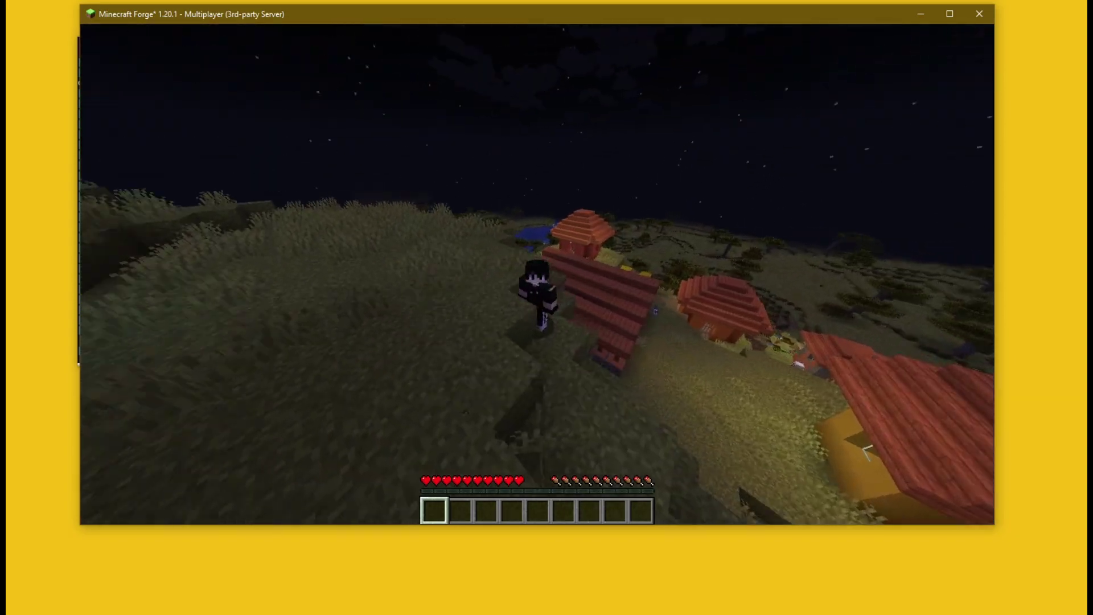
key(e)
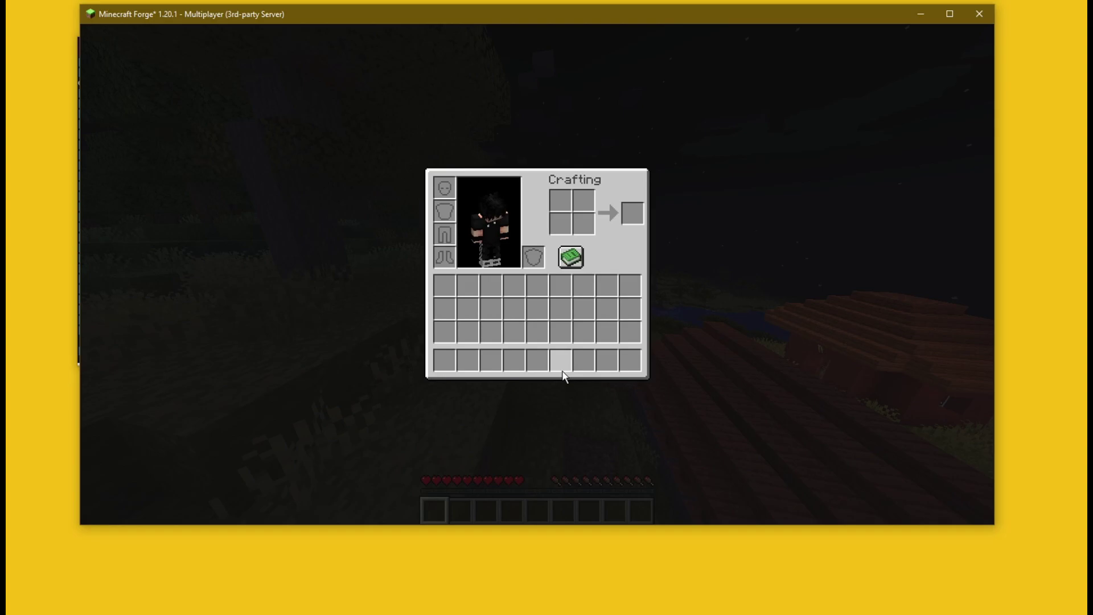
key(e)
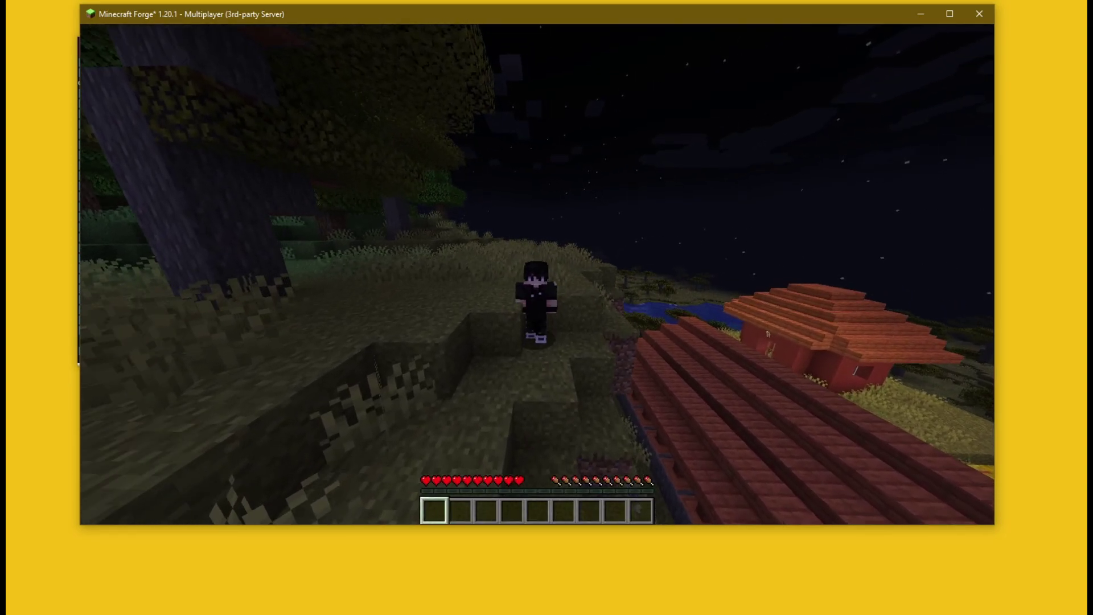
key(w)
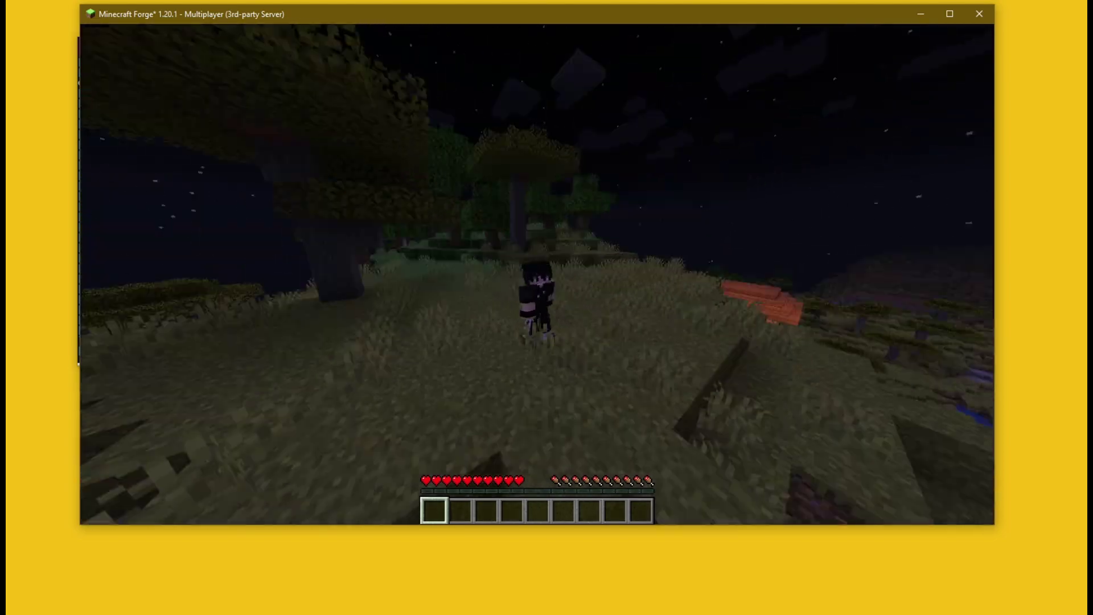
Step: Disconnect from the multiplayer server and minimize the game window
key(Escape)
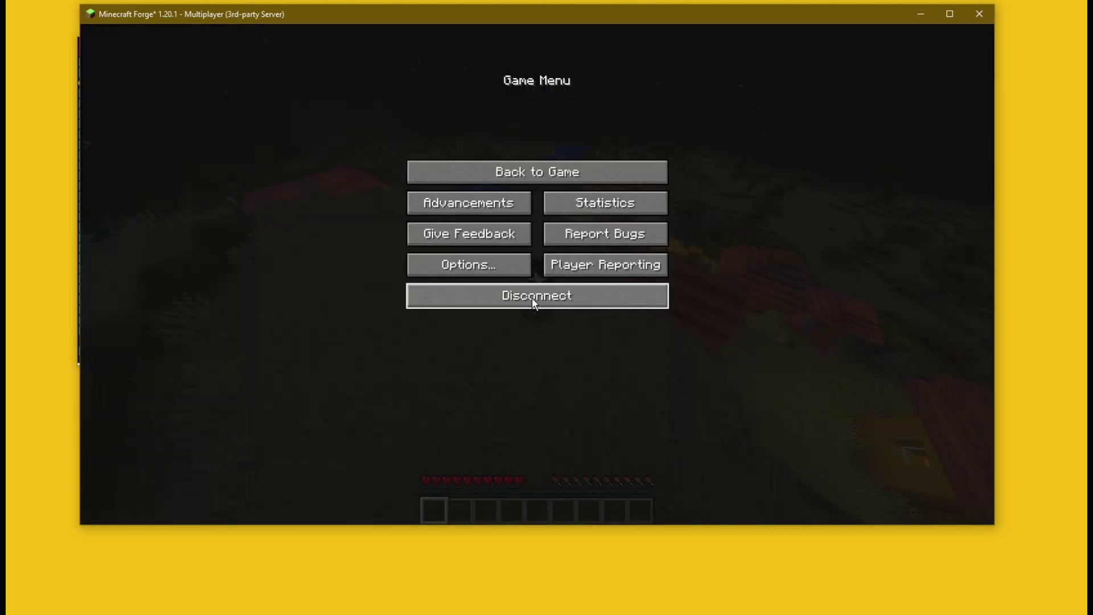
click(534, 296)
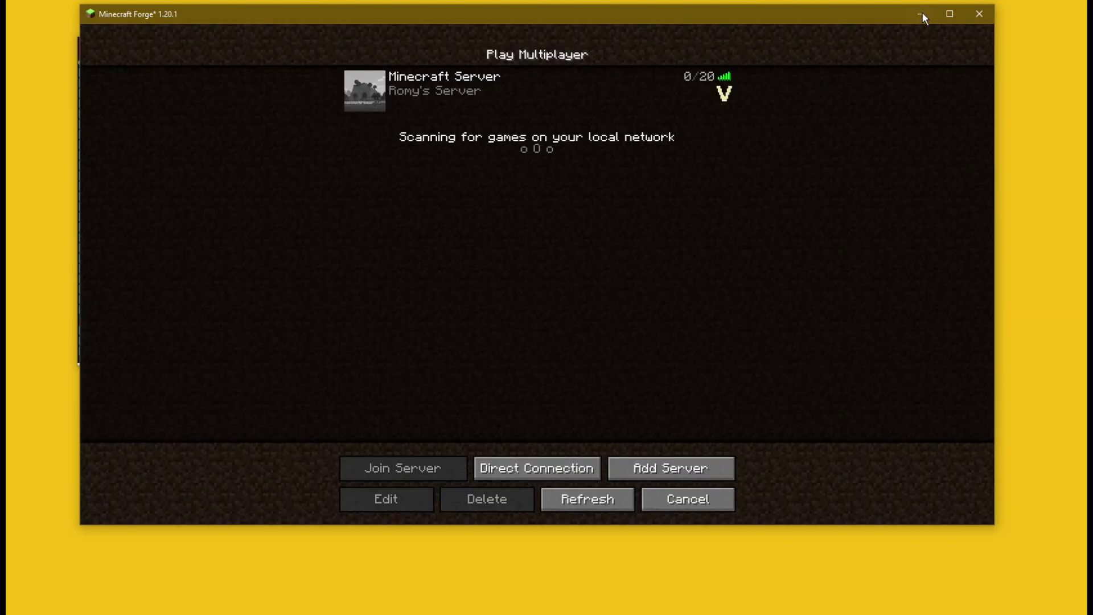
click(921, 13)
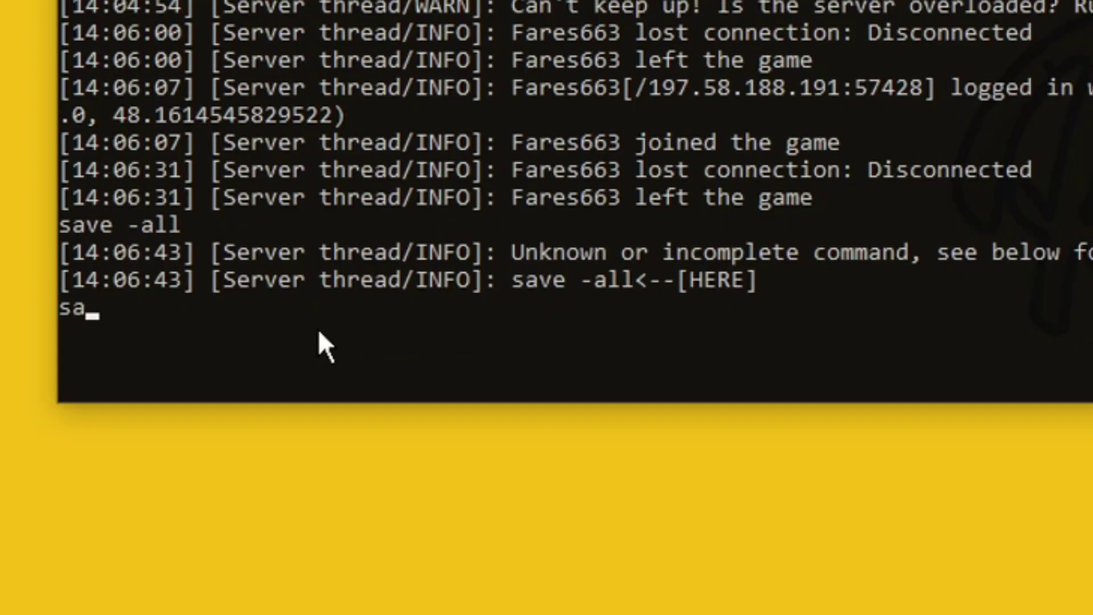
Step: Run save-all in the server console to save the world, and shut the server down with the stop command
text(save-all)
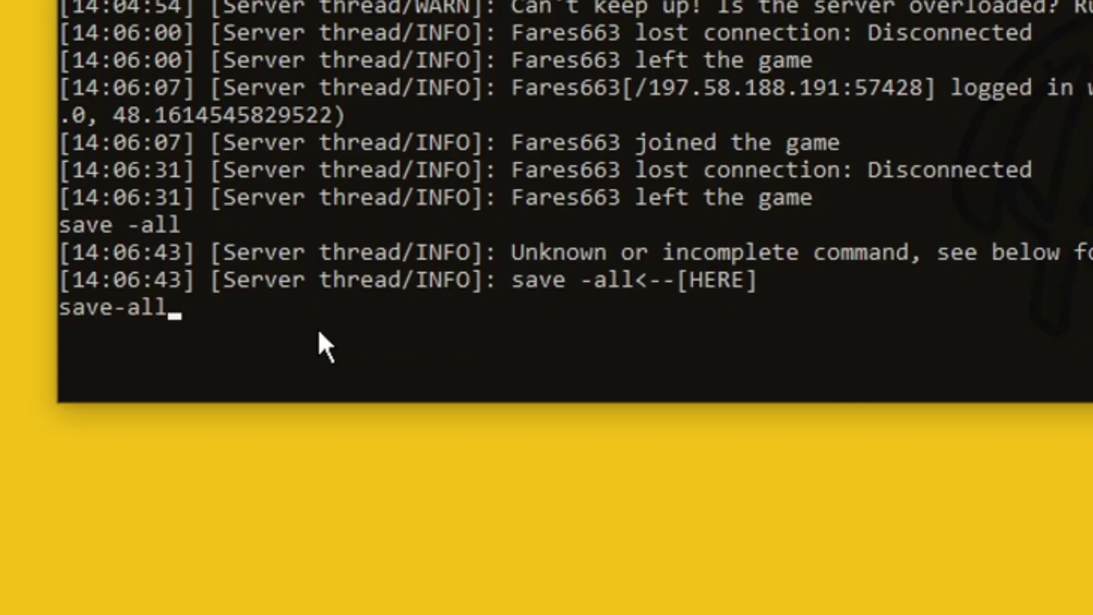
key(Return)
text(stop)
key(Return)
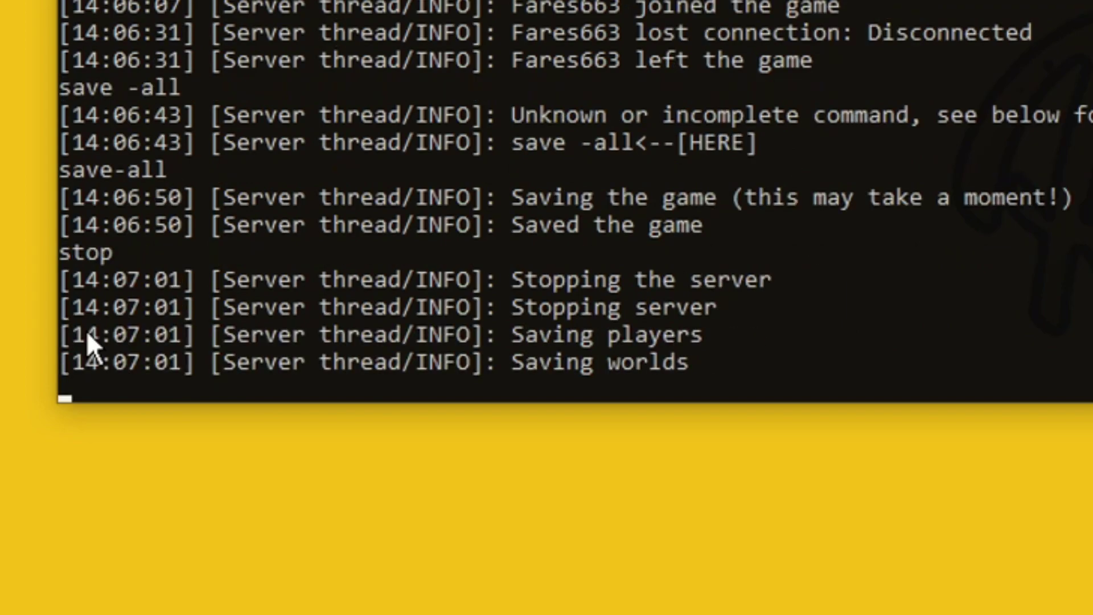
drag(742, 410, 729, 511)
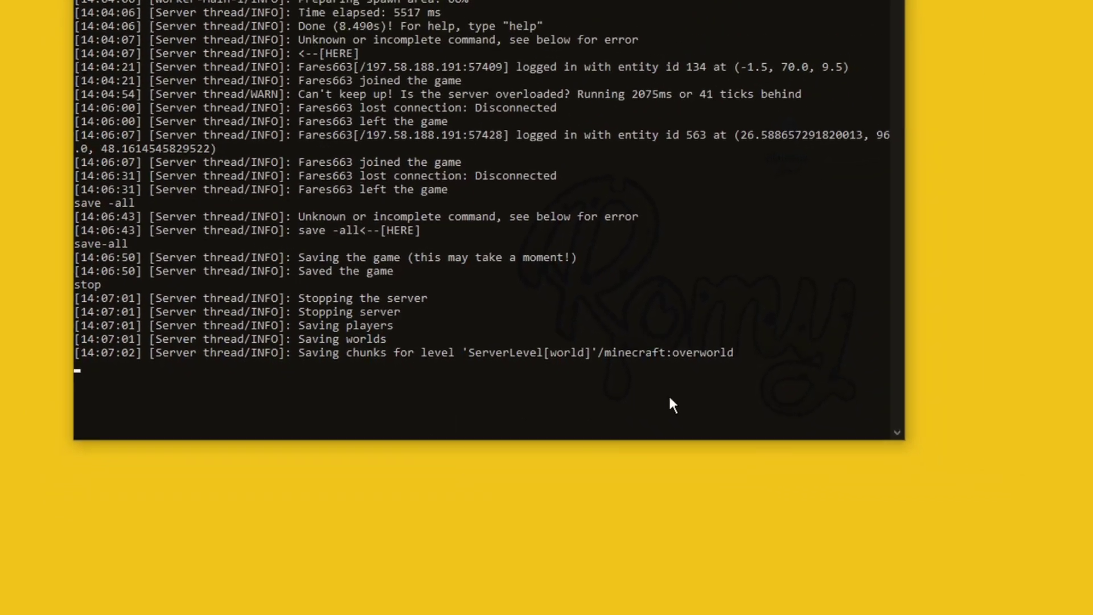